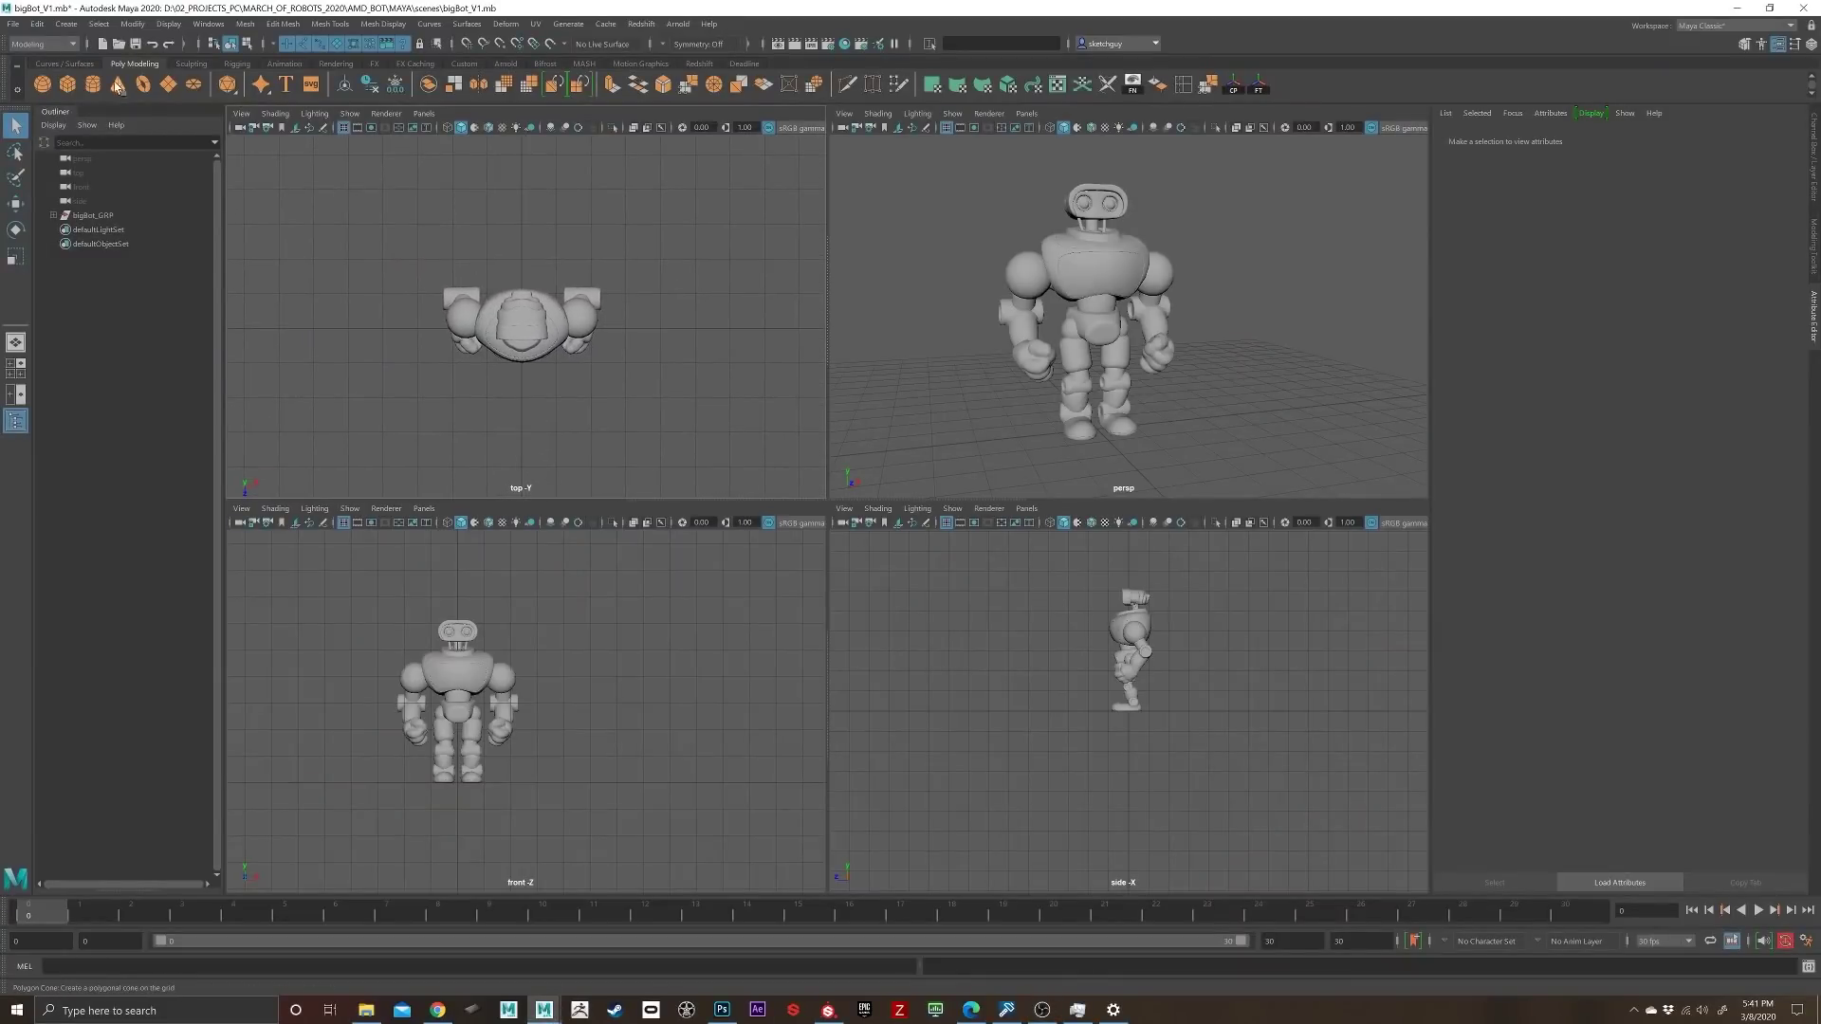
Step: Create a polygon plane beneath the robot and scale it up into a large ground floor
{"action": "key", "text": "e"}
{"action": "key", "text": "r"}
{"action": "left_click_drag", "start_coordinate": [1097, 429], "coordinate": [1467, 392]}
{"action": "middle_click_drag", "start_coordinate": [1158, 423], "coordinate": [1182, 418]}
{"action": "left_click", "coordinate": [1260, 295]}
{"action": "left_click_drag", "start_coordinate": [1250, 314], "coordinate": [858, 332], "text": "alt"}
Step: Add a Redshift dome light and load tomoco_studio.exr from the HDRI folder as its dome map
{"action": "left_click", "coordinate": [702, 65]}
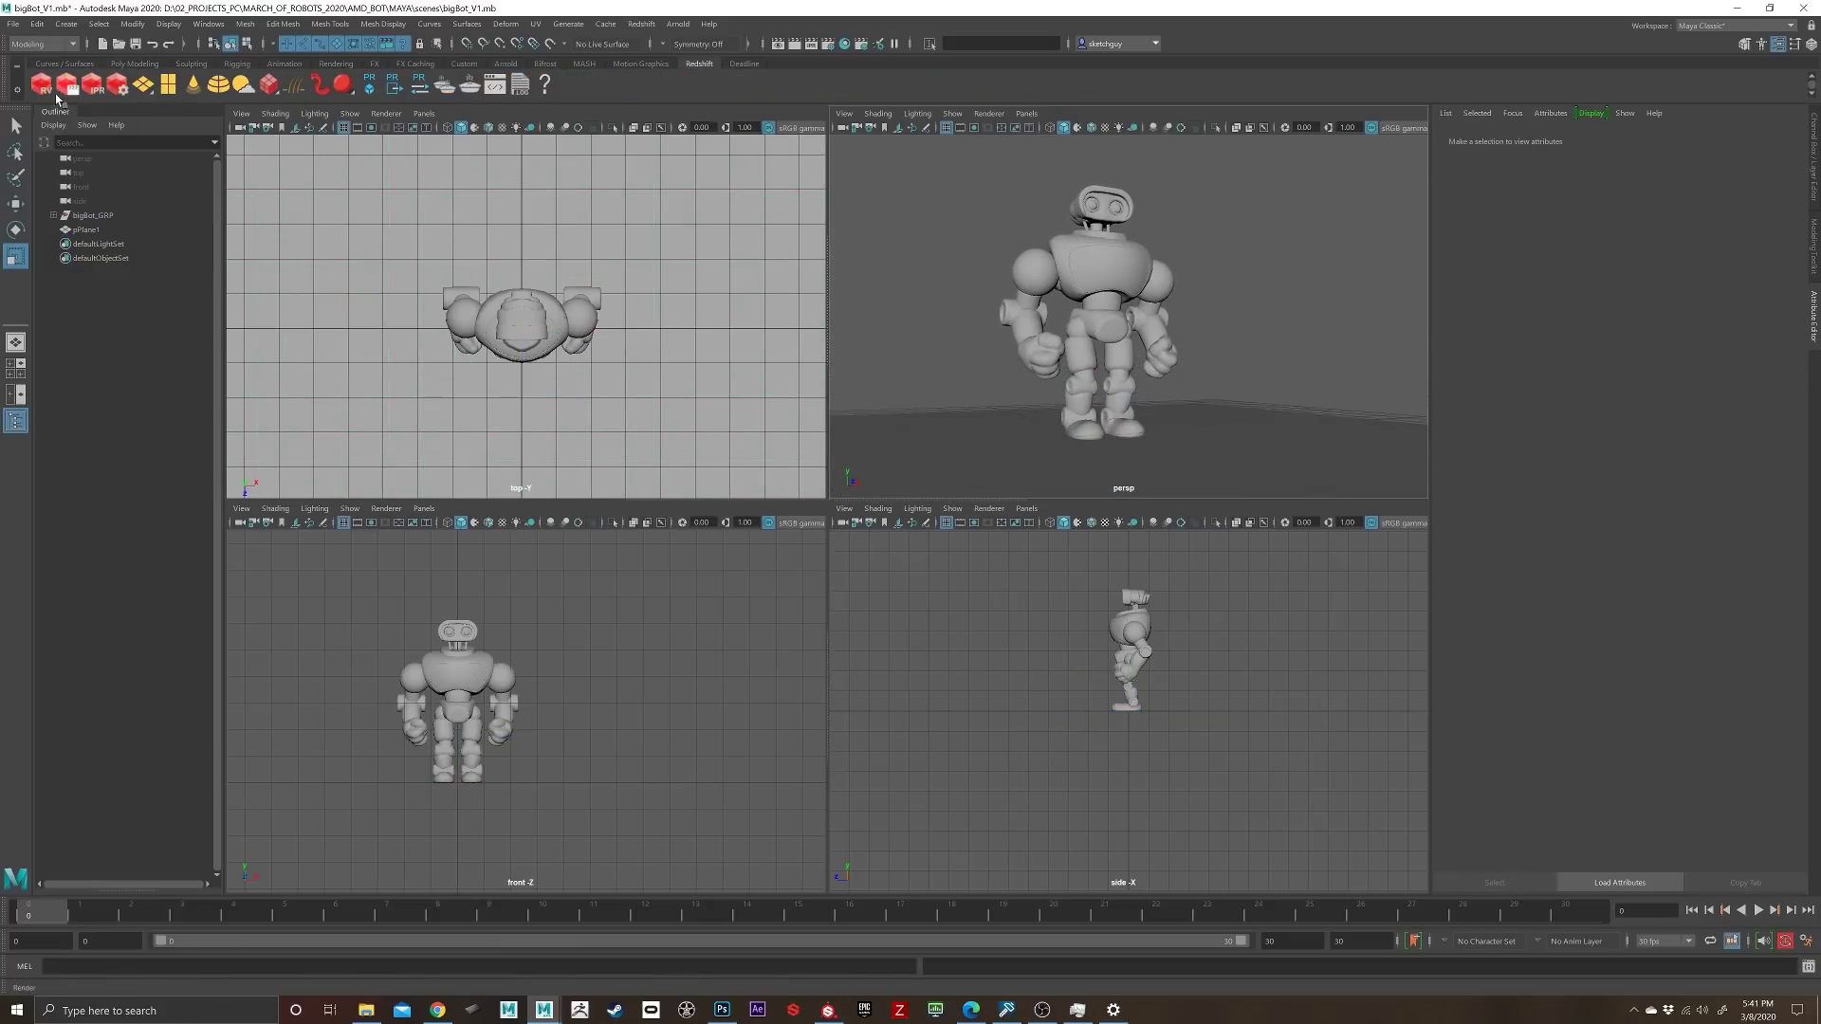
{"action": "left_click", "coordinate": [218, 85]}
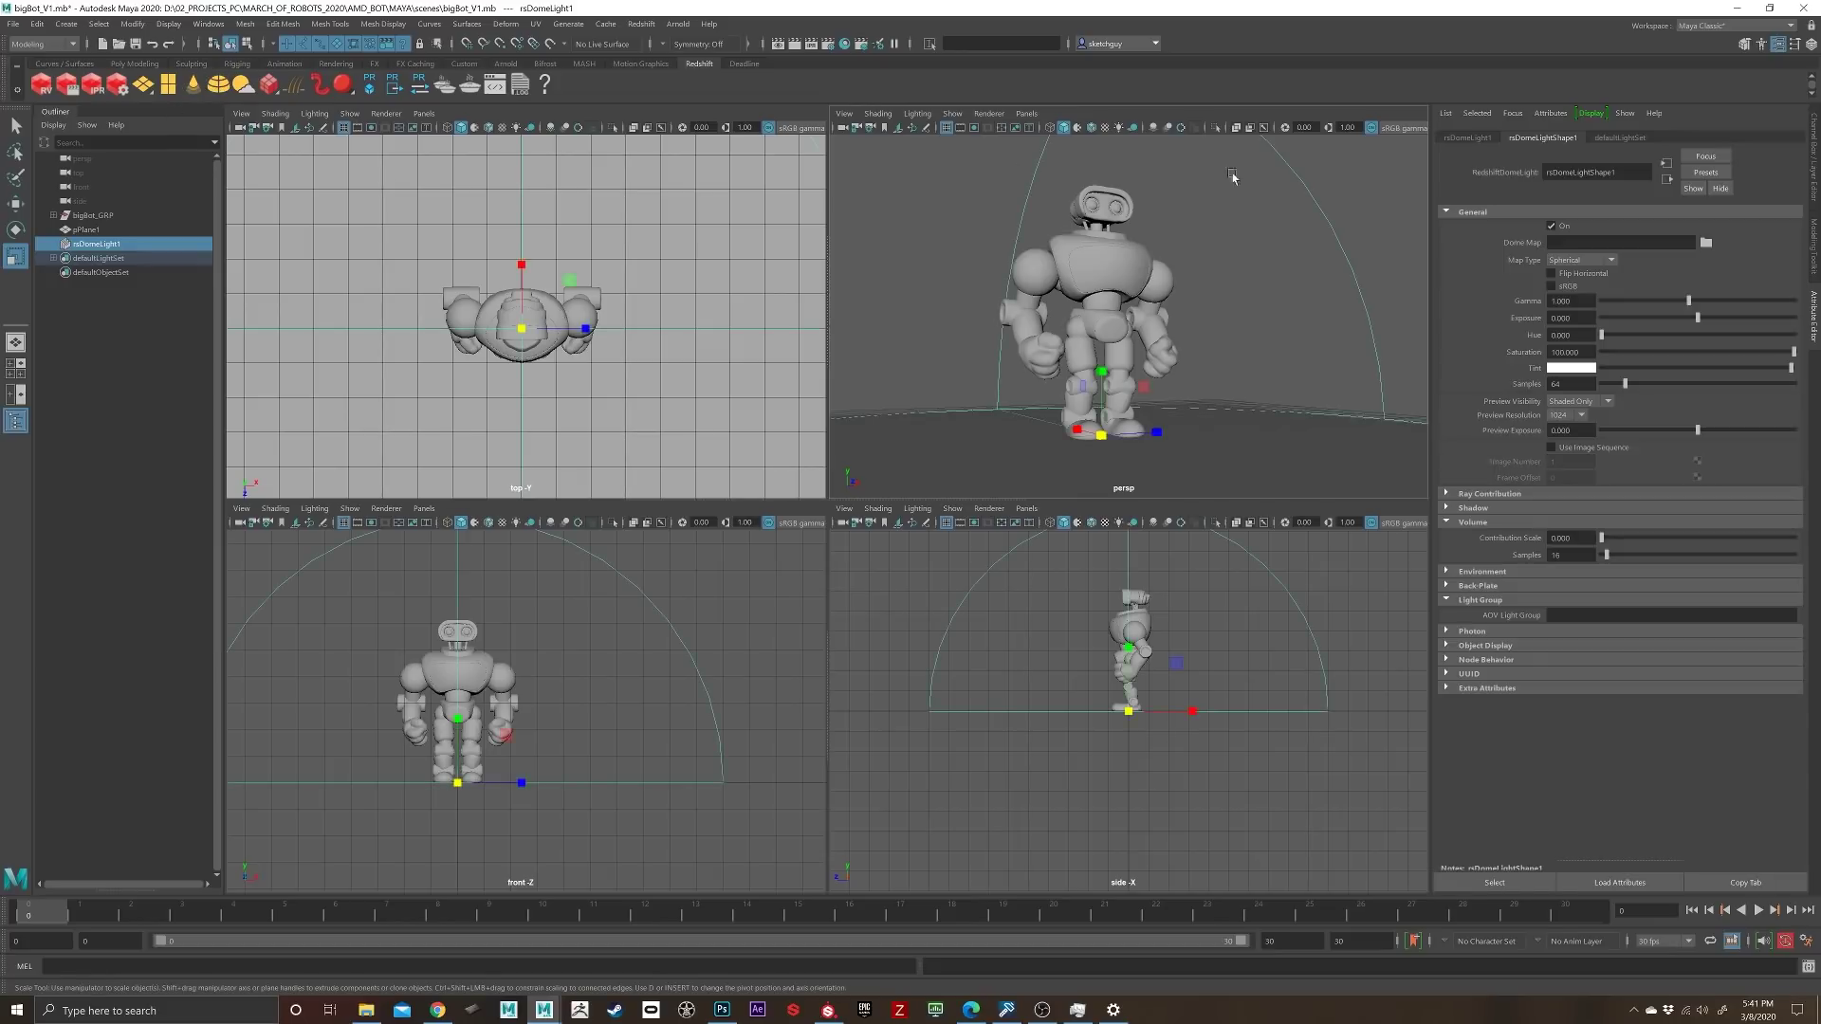
{"action": "left_click", "coordinate": [1706, 244]}
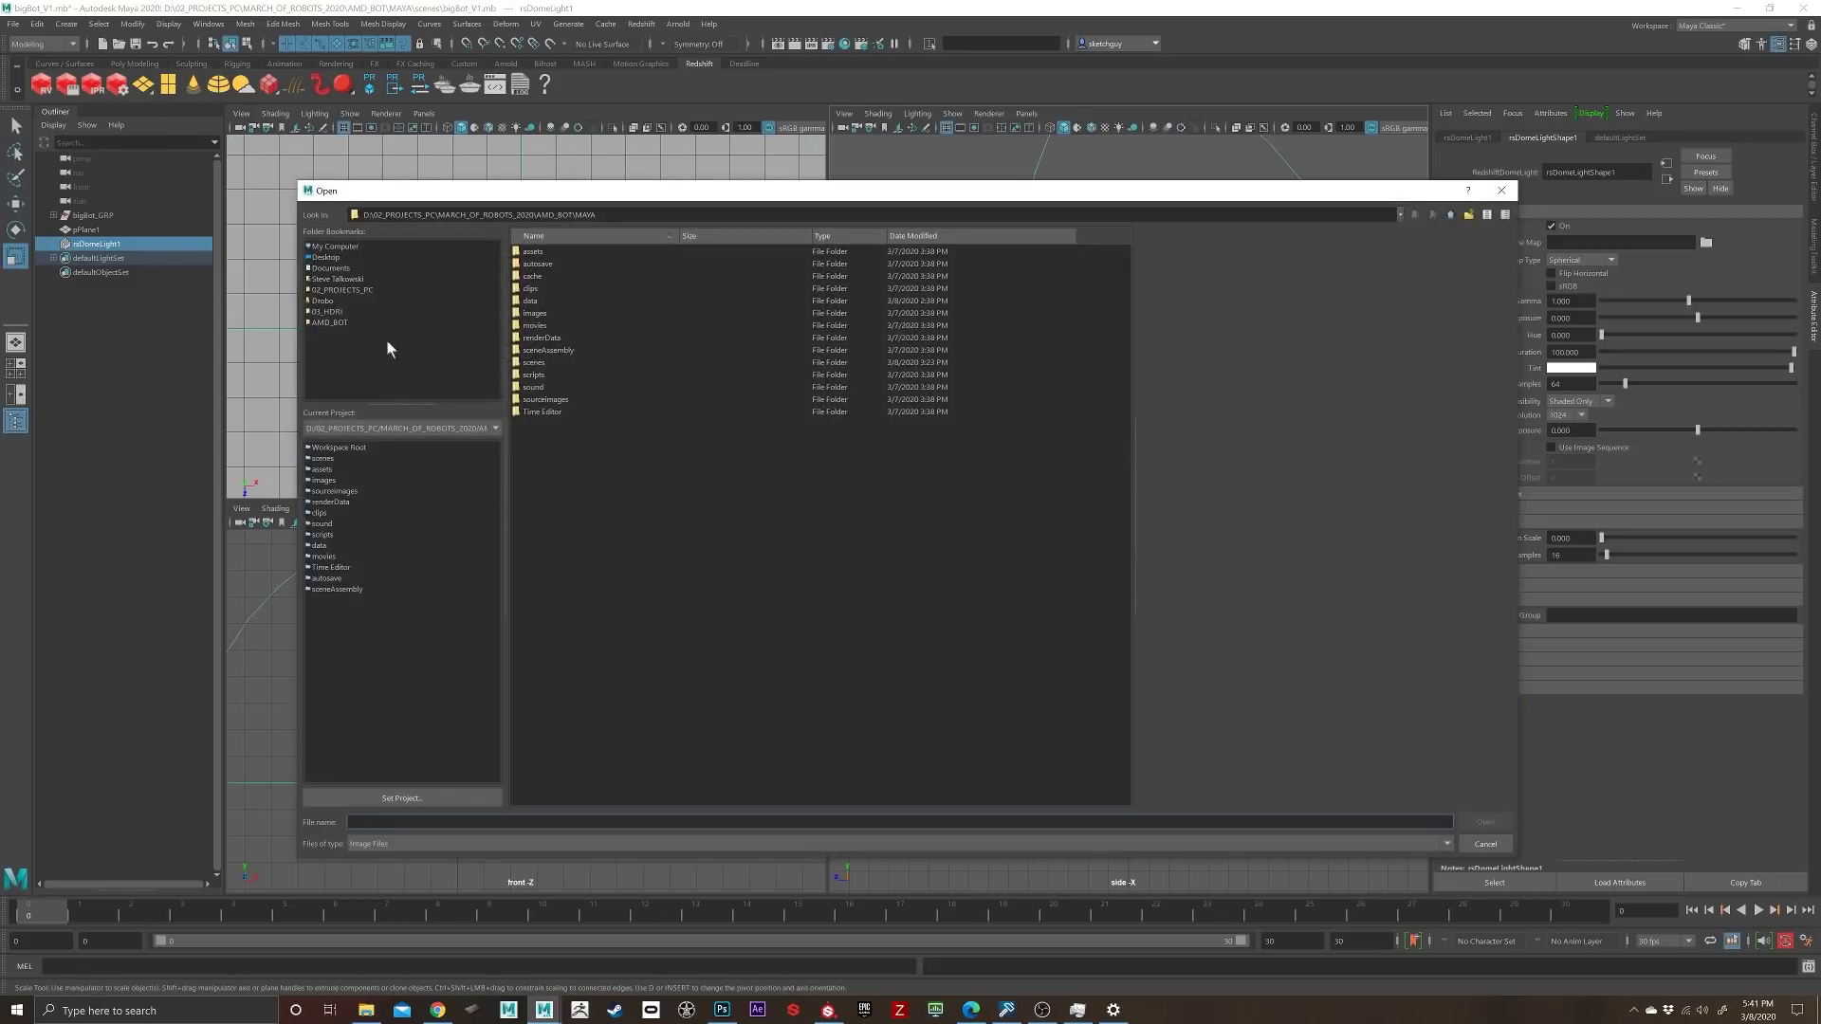
{"action": "left_click", "coordinate": [343, 311]}
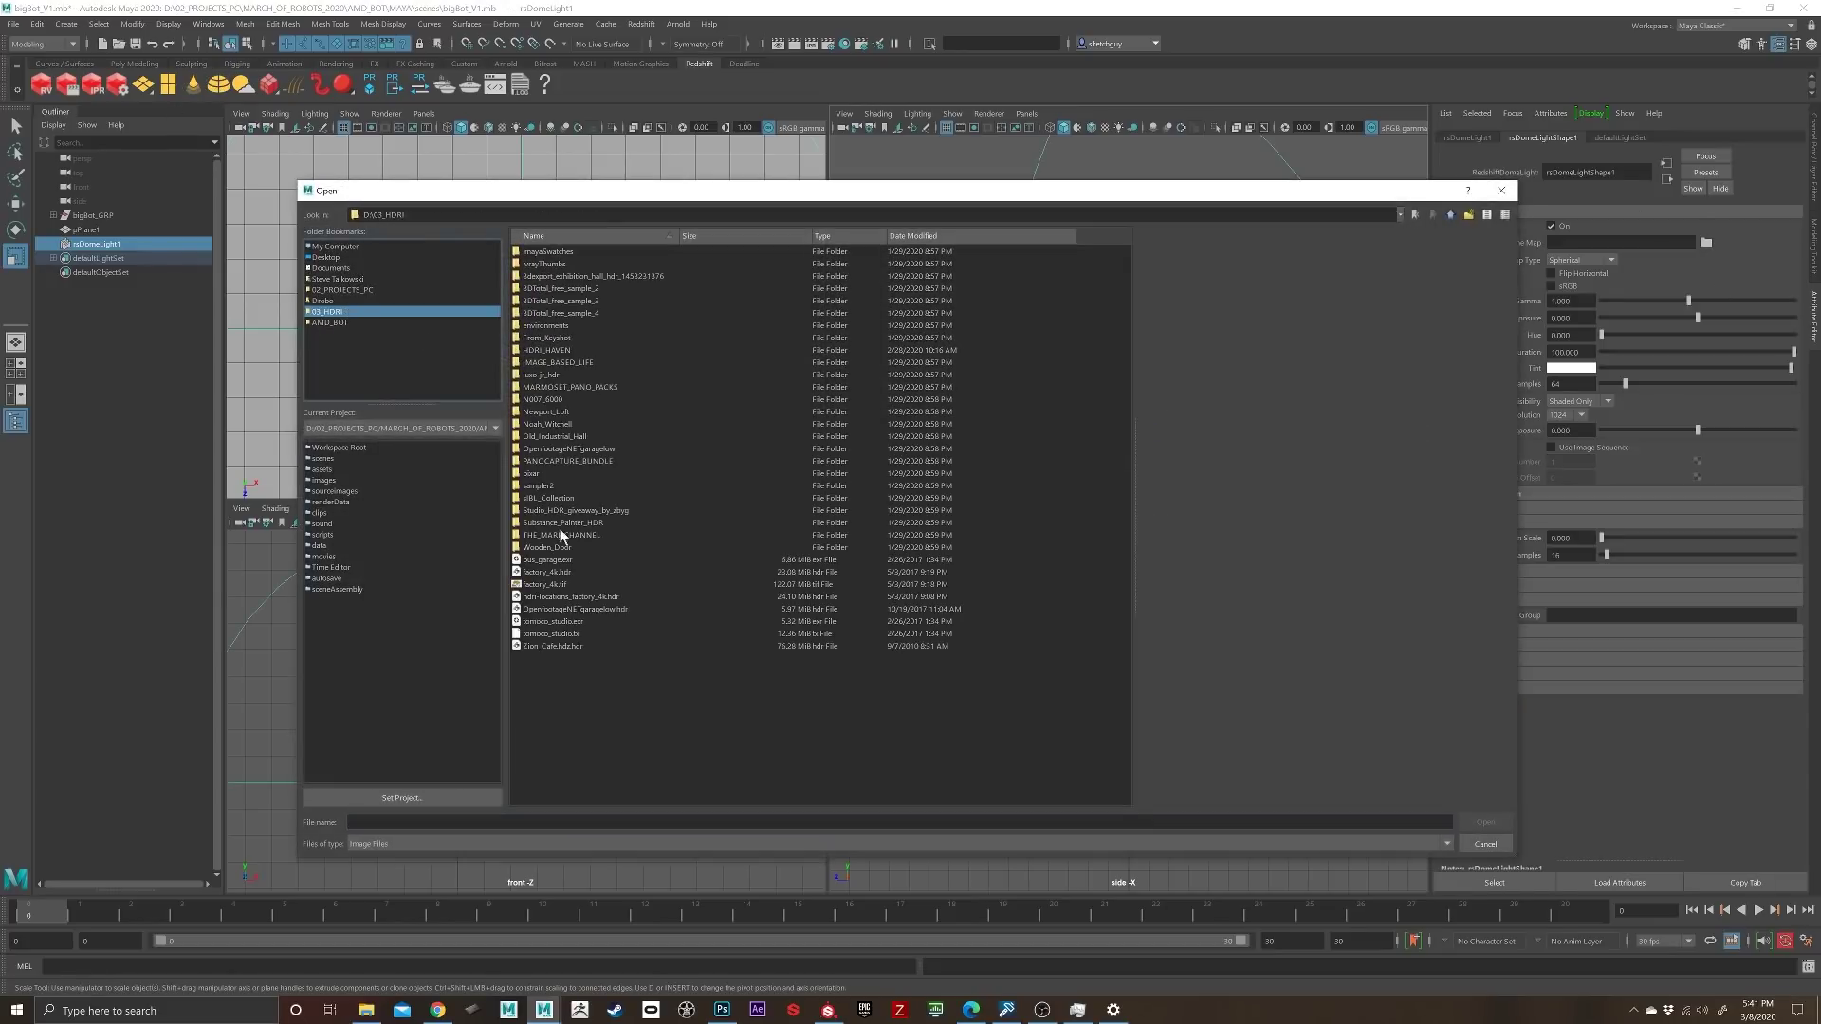
{"action": "left_click", "coordinate": [550, 633]}
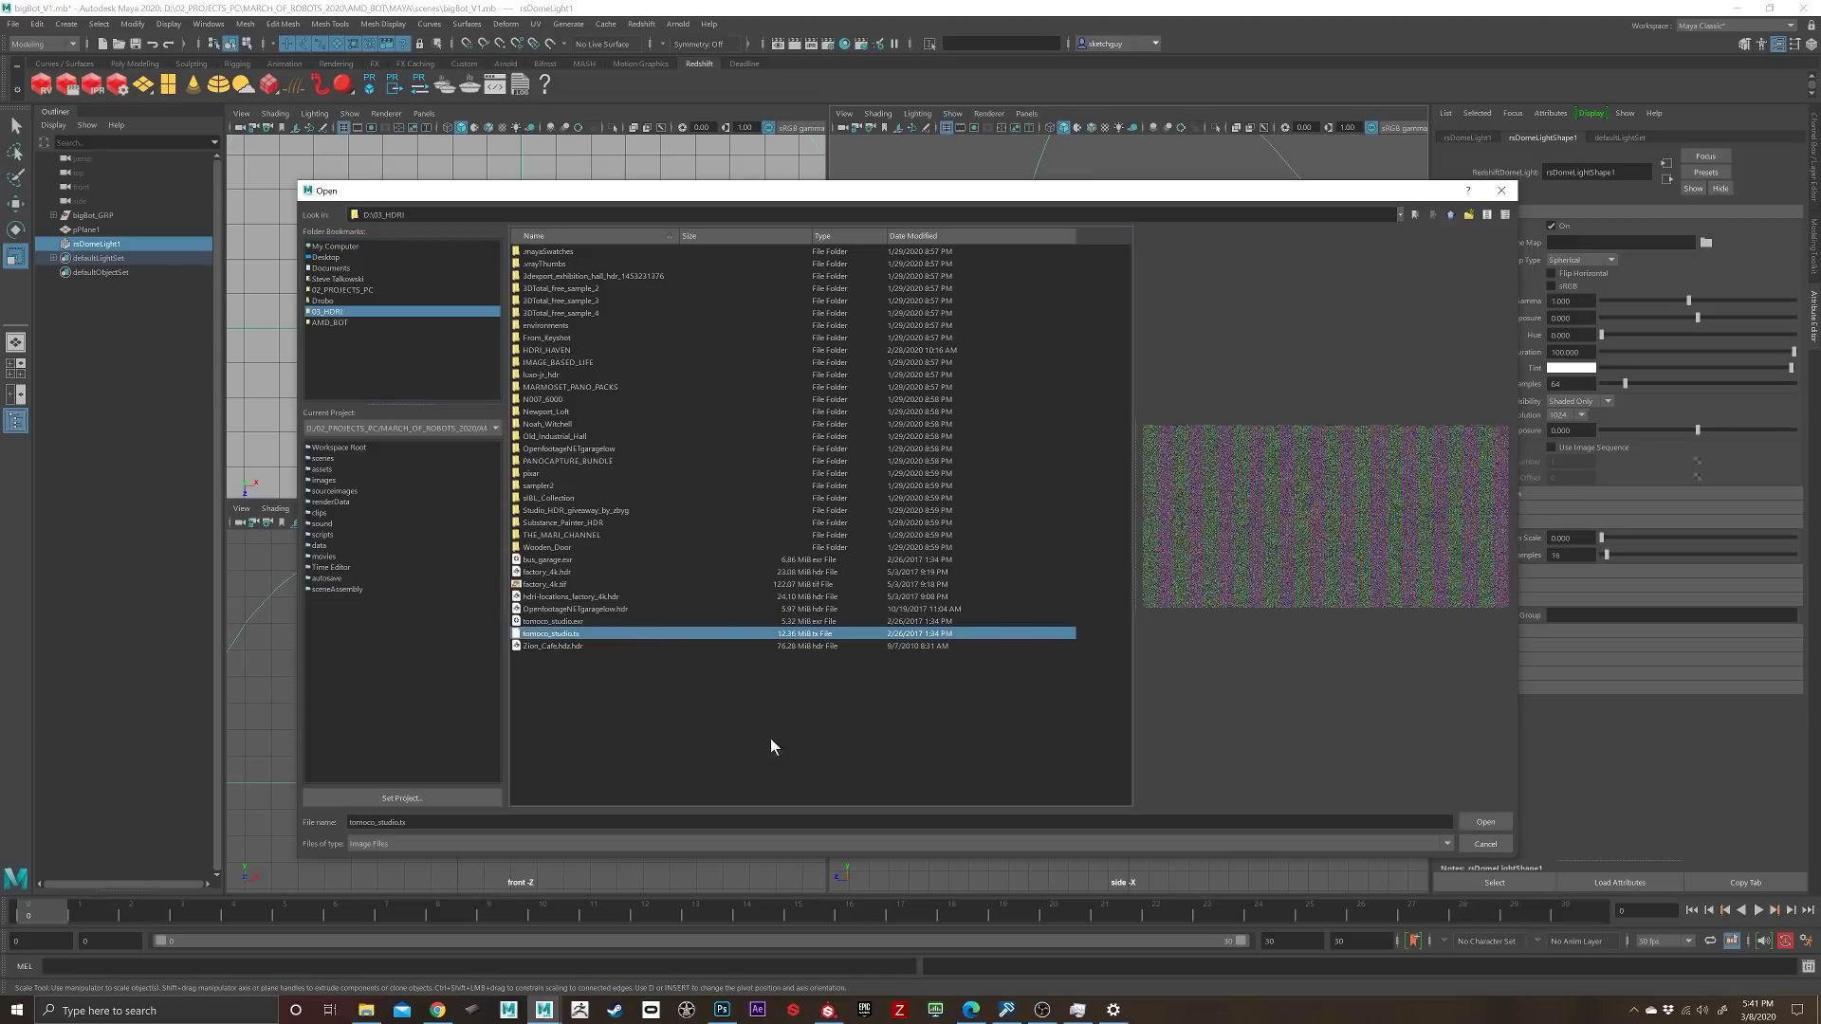
{"action": "left_click", "coordinate": [599, 621]}
{"action": "left_click", "coordinate": [1486, 823]}
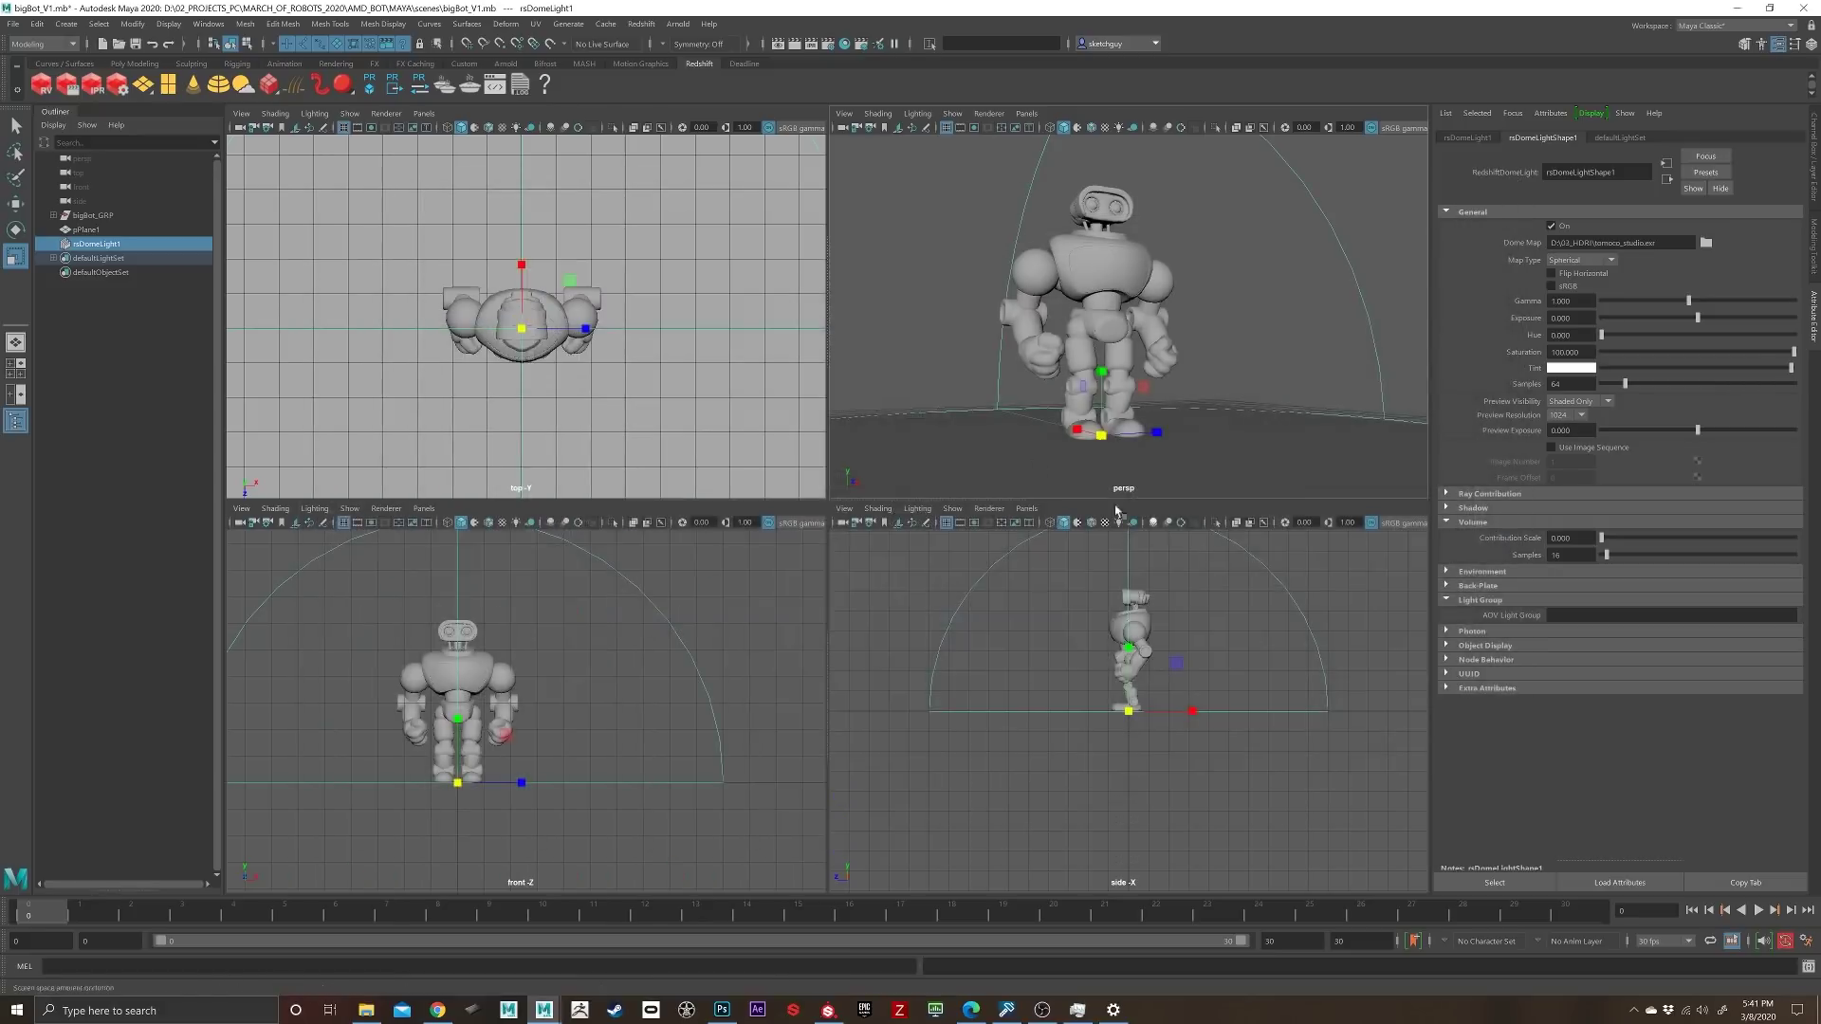
Step: Open the Redshift Render View and render the perspective view of the robot
{"action": "left_click", "coordinate": [39, 85]}
{"action": "left_click_drag", "start_coordinate": [385, 413], "coordinate": [406, 341]}
{"action": "left_click", "coordinate": [153, 369]}
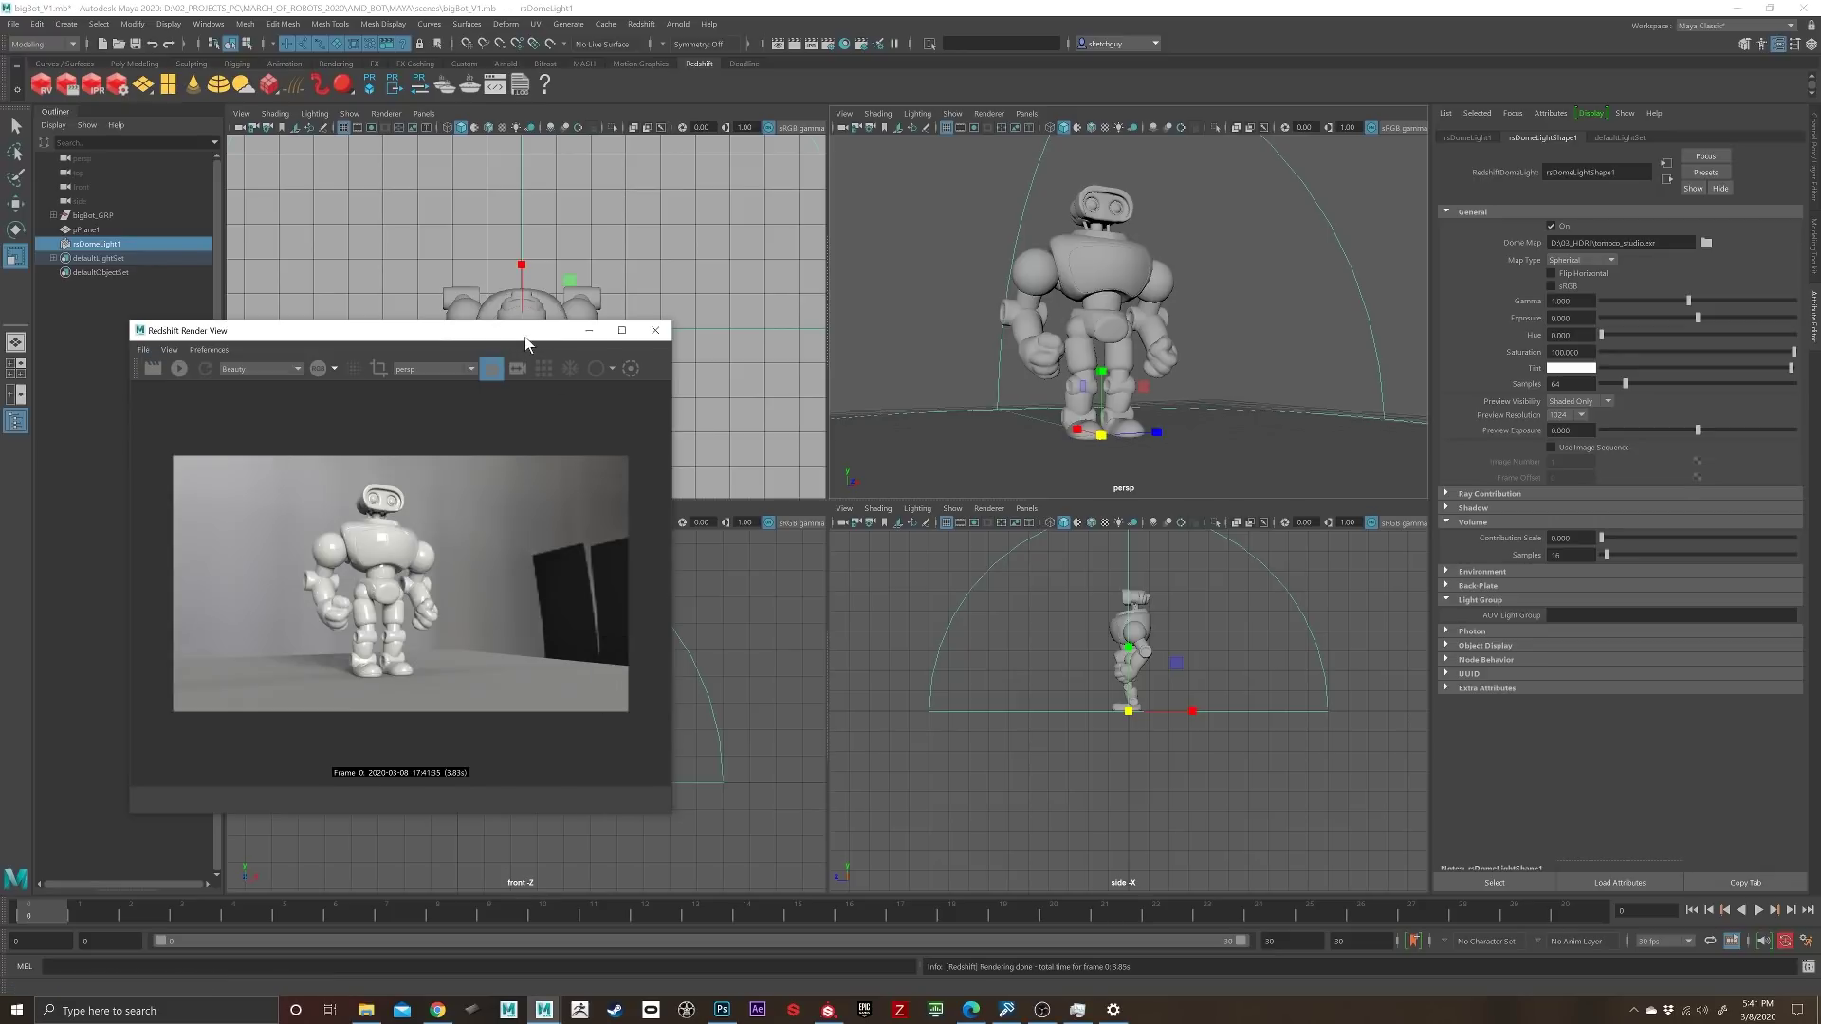
Step: Preview the robot from the side and front with a progressive interactive render, and stop the render
{"action": "left_click_drag", "start_coordinate": [1192, 357], "coordinate": [1199, 381], "text": "alt"}
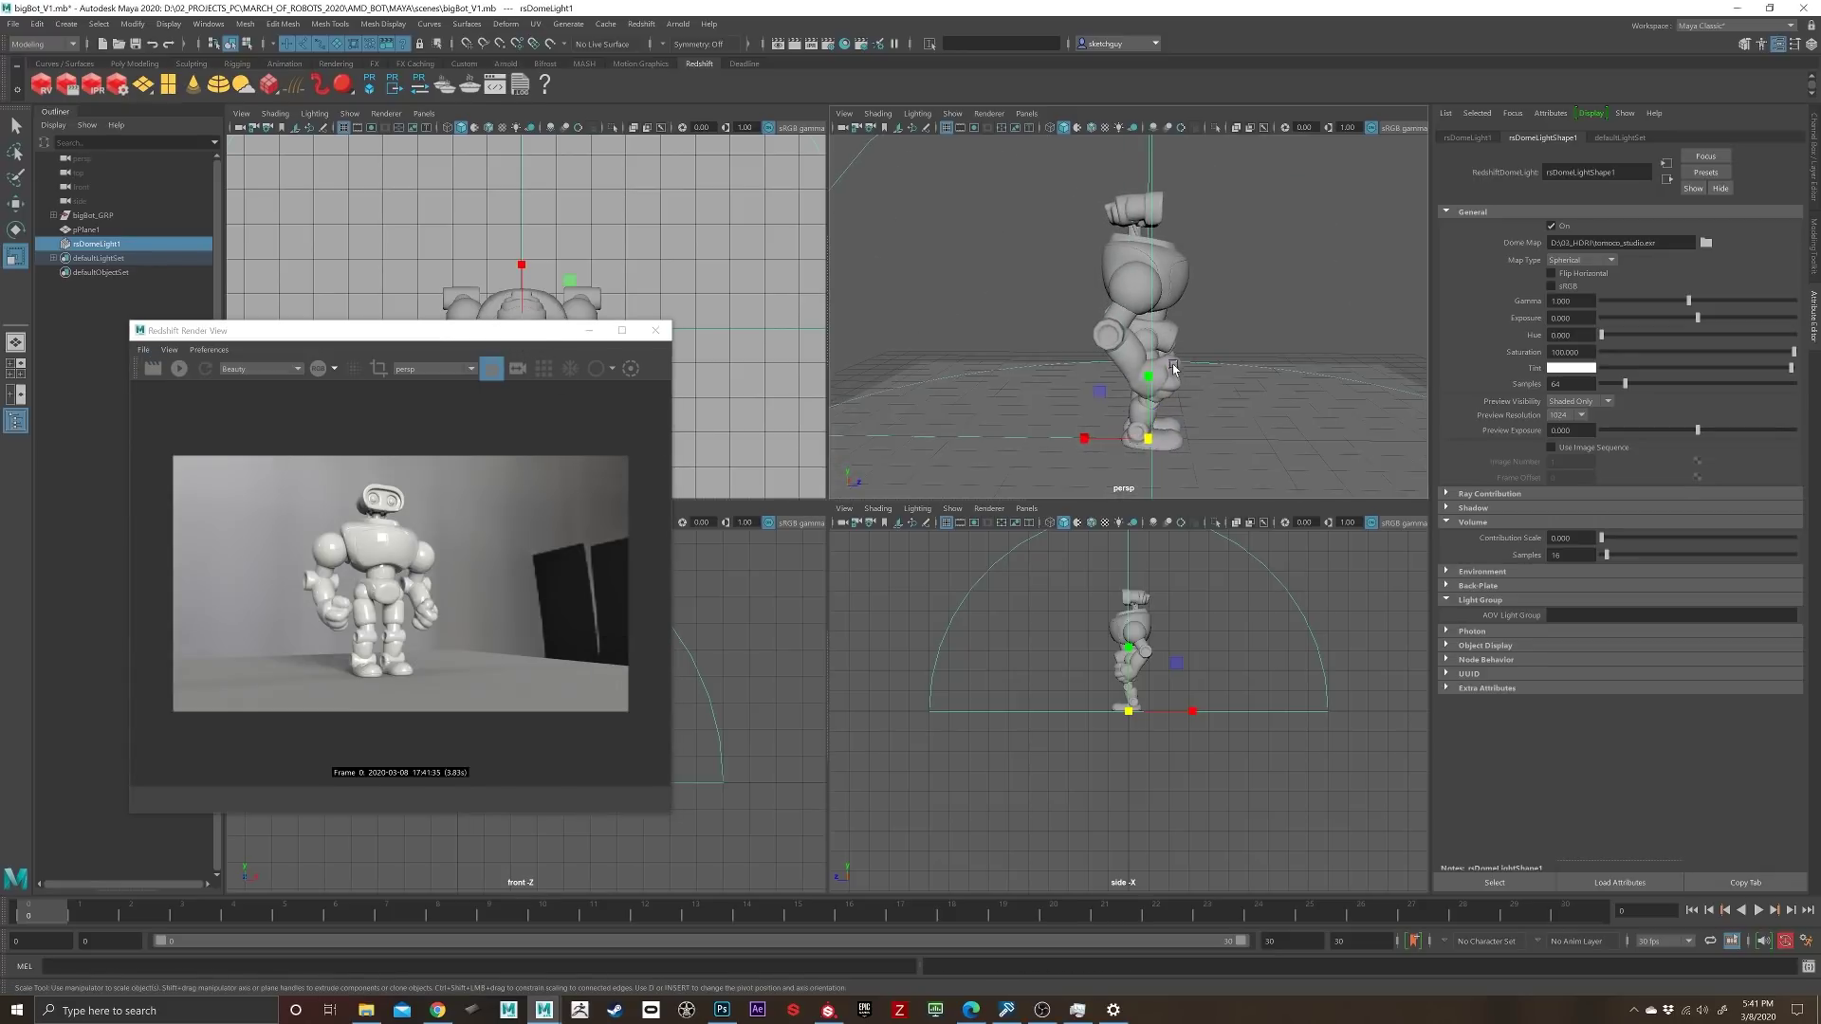
{"action": "left_click", "coordinate": [180, 370]}
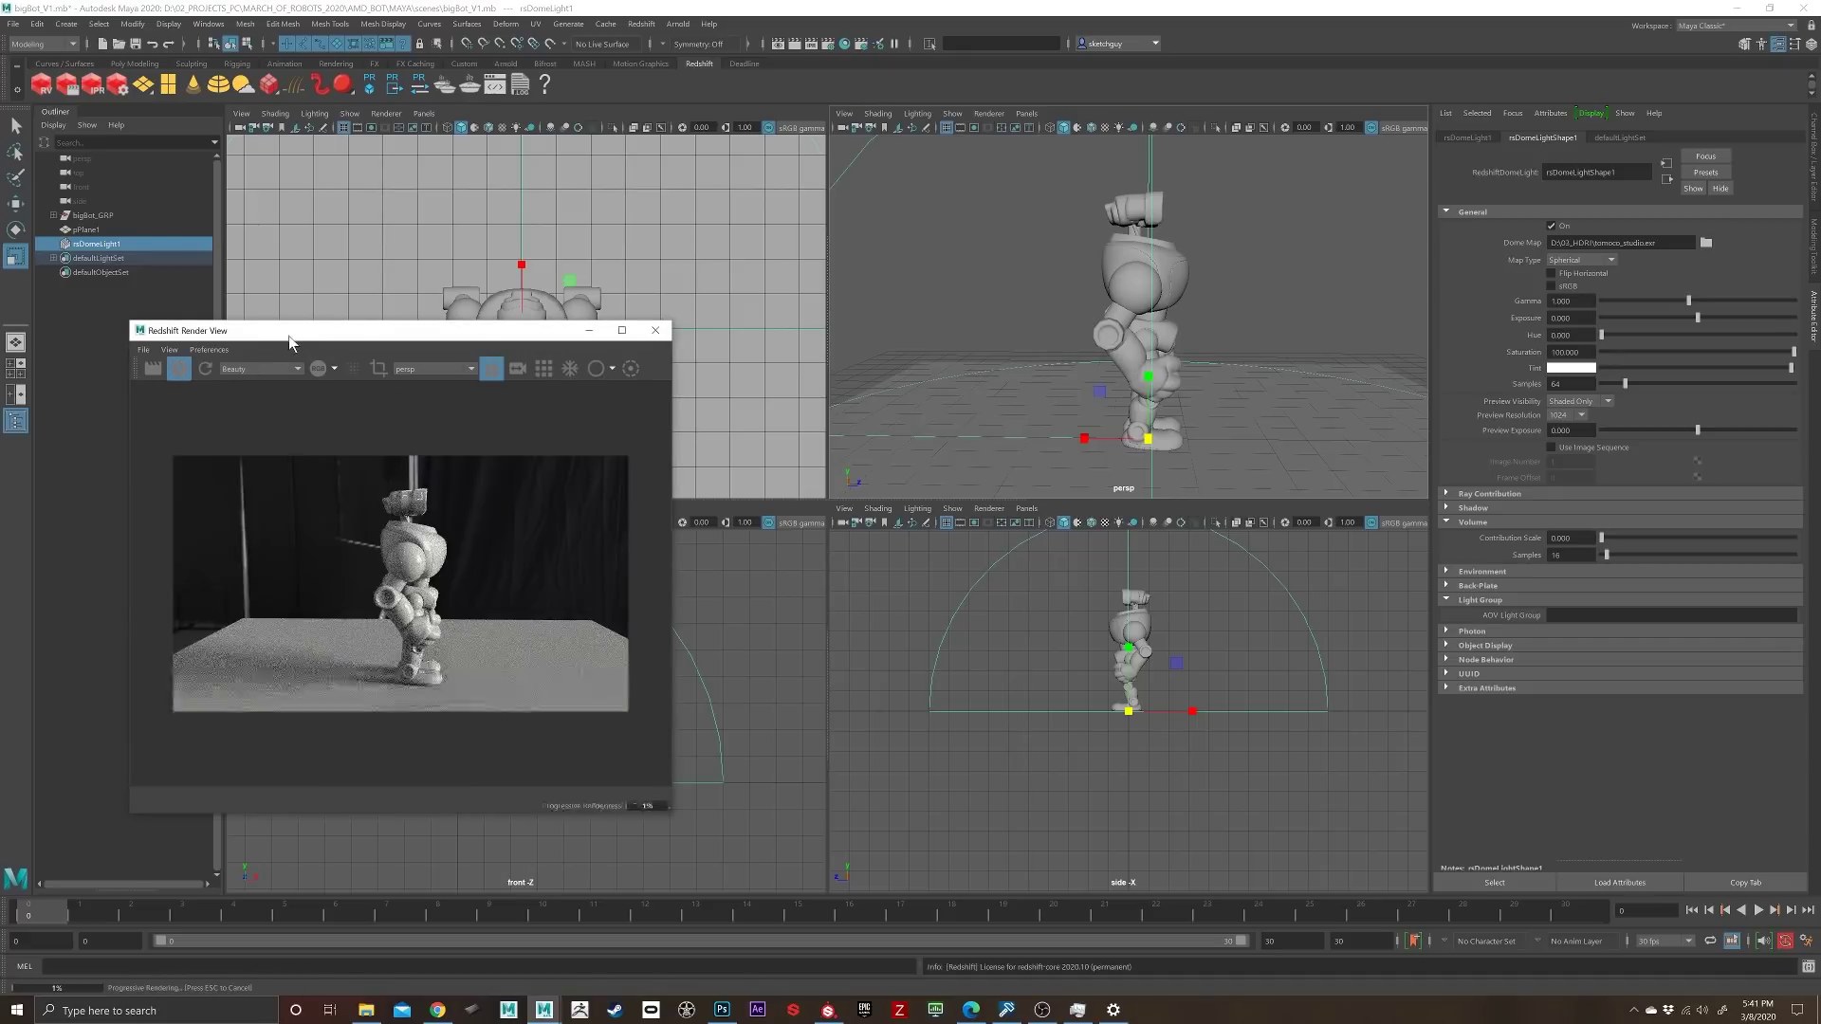
{"action": "left_click_drag", "start_coordinate": [289, 334], "coordinate": [252, 324]}
{"action": "left_click_drag", "start_coordinate": [1082, 332], "coordinate": [1173, 332], "text": "alt"}
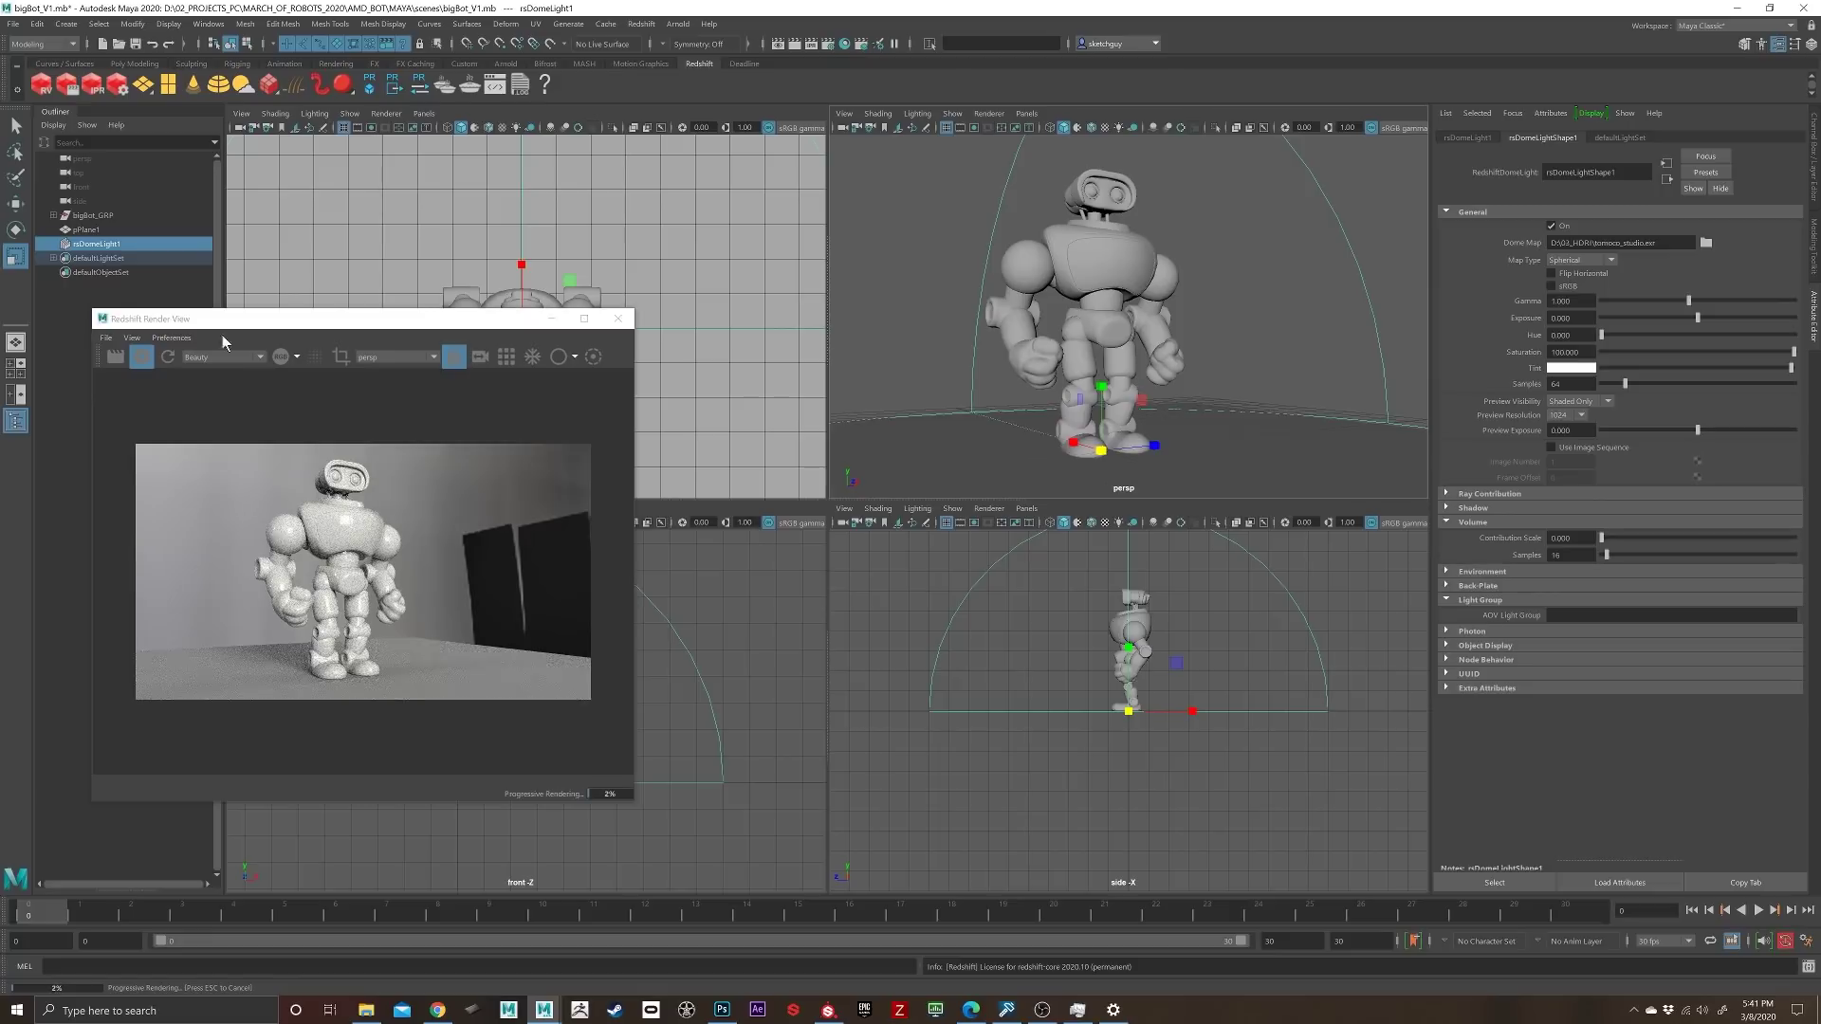
{"action": "left_click", "coordinate": [143, 361]}
{"action": "left_click_drag", "start_coordinate": [322, 321], "coordinate": [299, 335]}
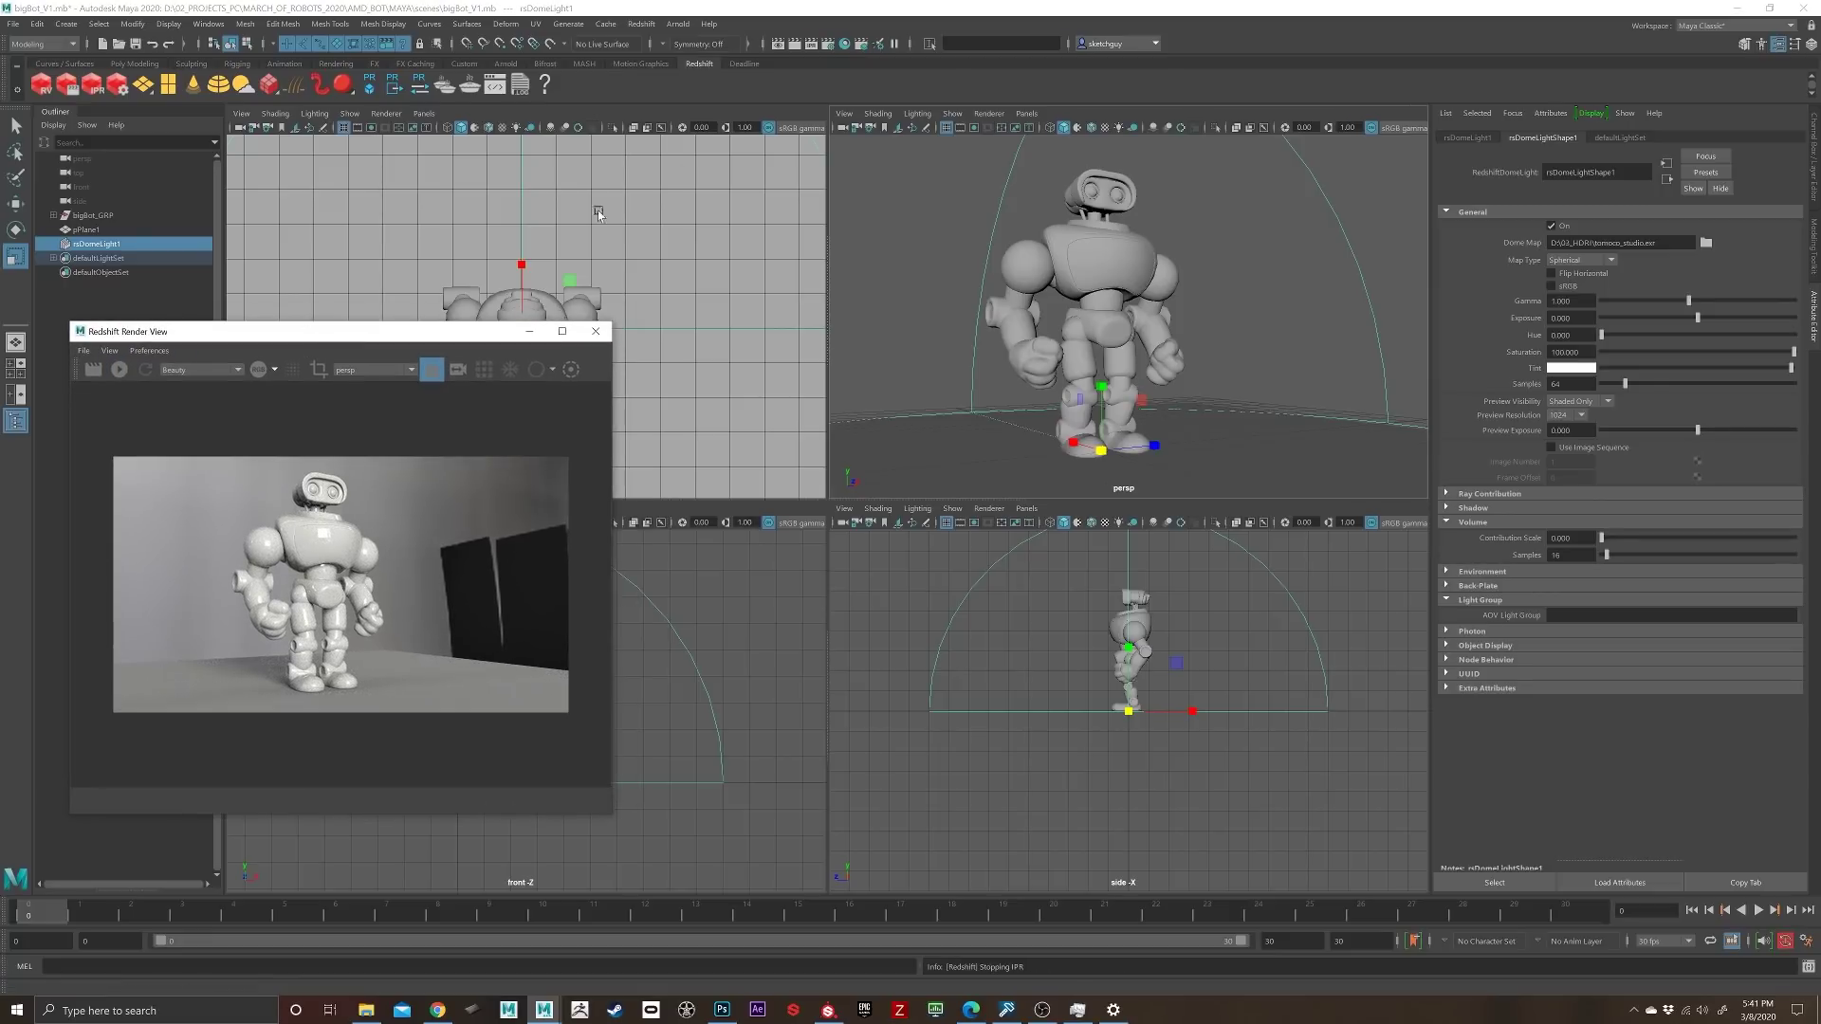
Step: Open the Render Settings and arrange them beside the Render View, clear of the robot's perspective viewport
{"action": "left_click", "coordinate": [844, 45]}
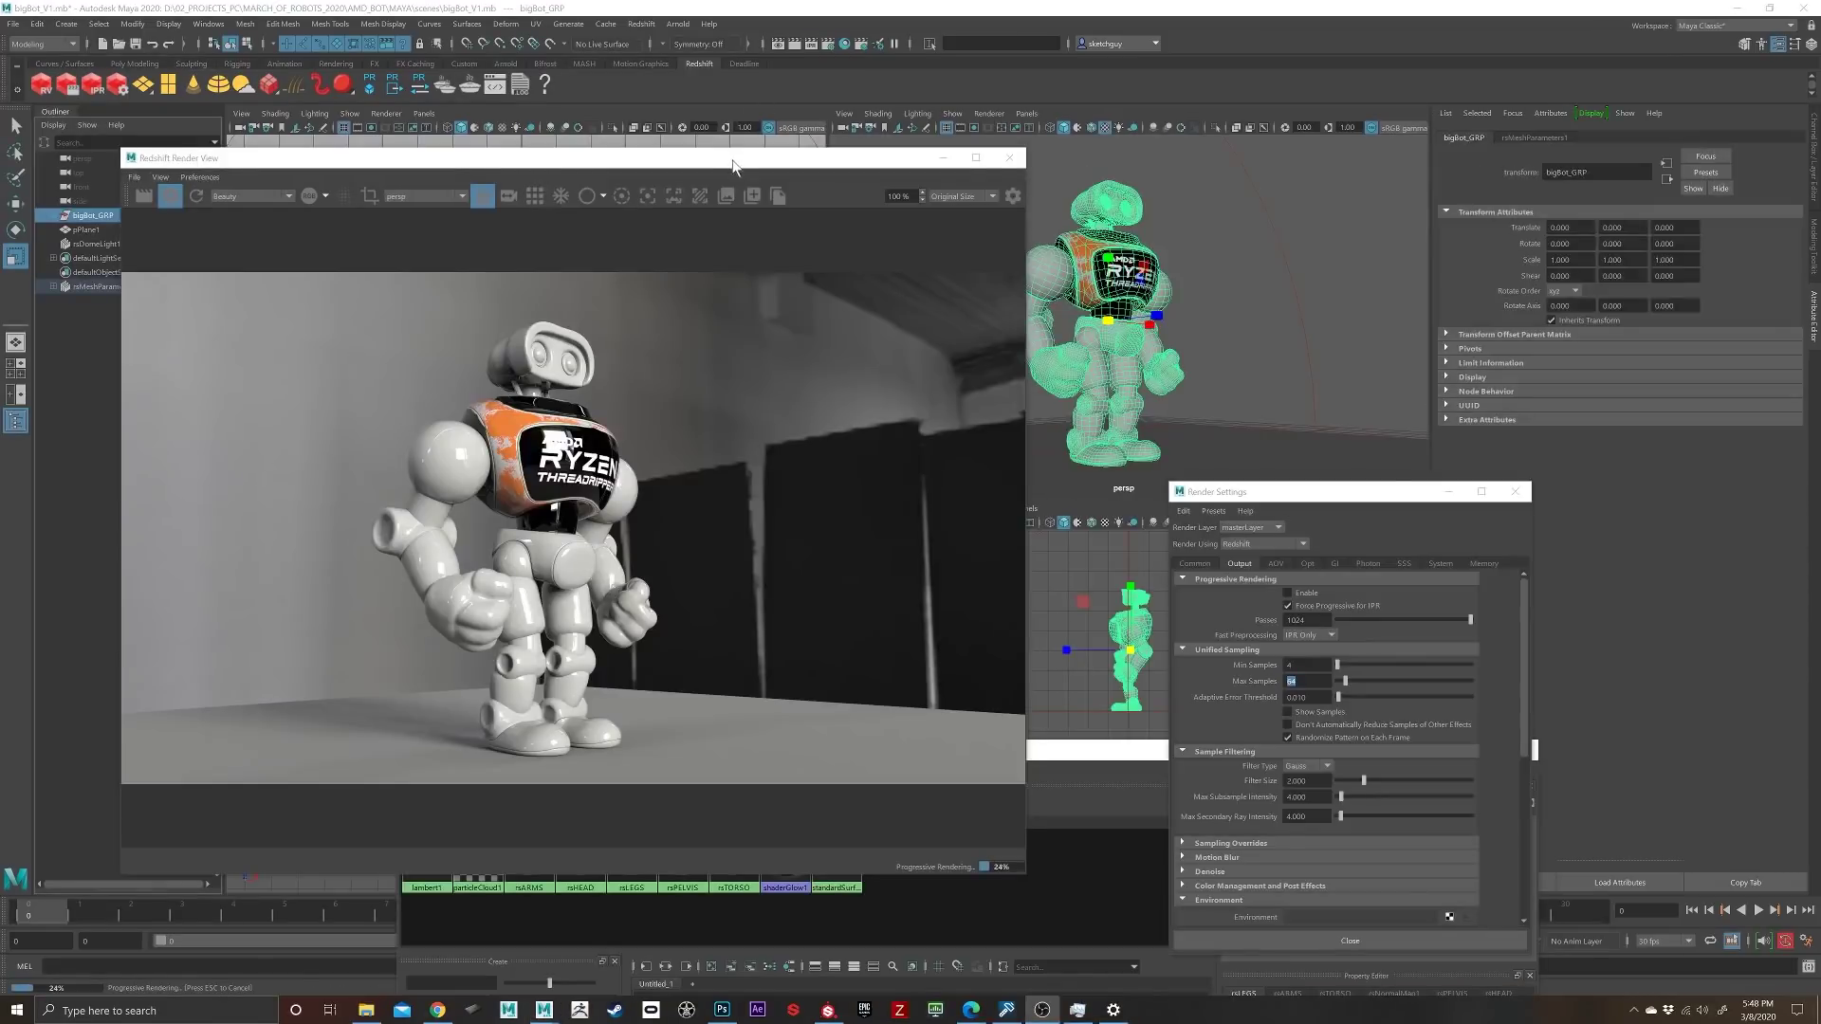
{"action": "left_click_drag", "start_coordinate": [733, 161], "coordinate": [707, 158]}
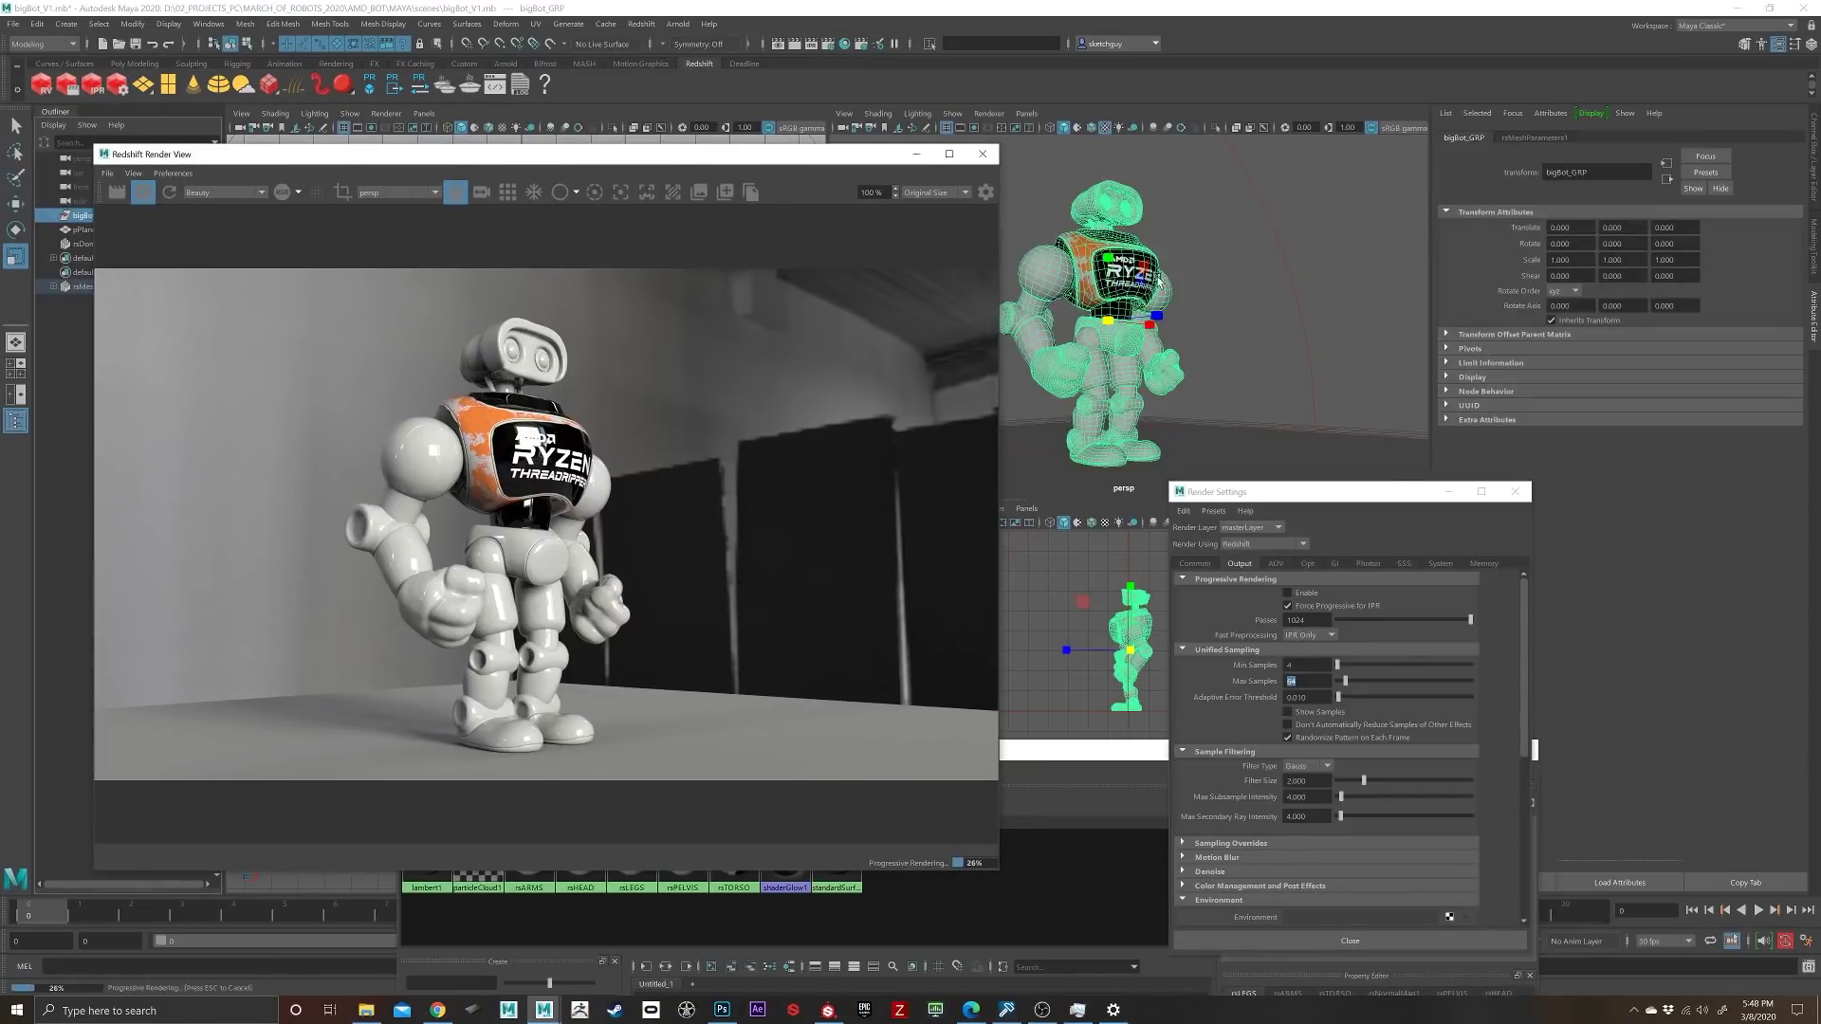
{"action": "mouse_move", "coordinate": [1119, 294]}
{"action": "left_mouse_down", "text": "alt"}
{"action": "mouse_move", "coordinate": [1244, 289]}
{"action": "mouse_move", "coordinate": [1110, 285]}
{"action": "left_mouse_up", "text": "alt"}
{"action": "left_click_drag", "start_coordinate": [1320, 493], "coordinate": [1542, 442]}
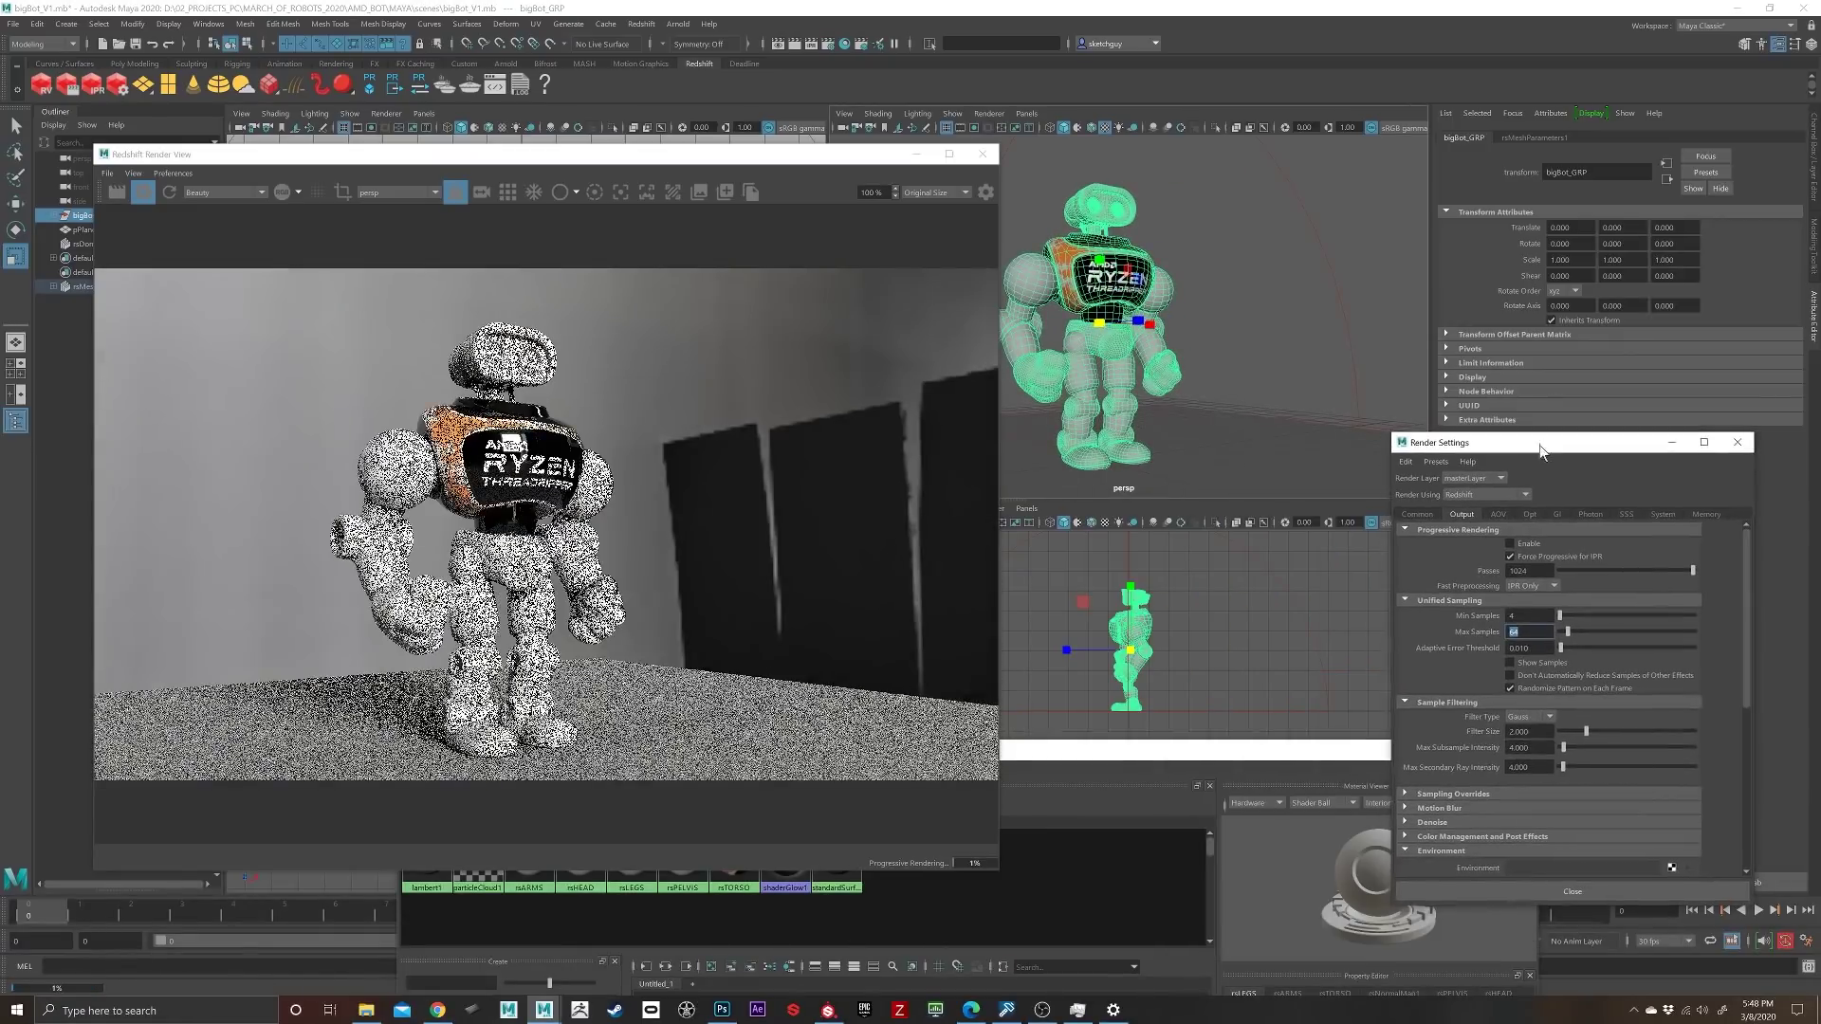
Step: Load the rsTORSO Metallic map into the file2 texture node in the Hypershade and set its color space to Raw
{"action": "left_click_drag", "start_coordinate": [1132, 754], "coordinate": [1385, 179]}
{"action": "left_click", "coordinate": [1129, 607]}
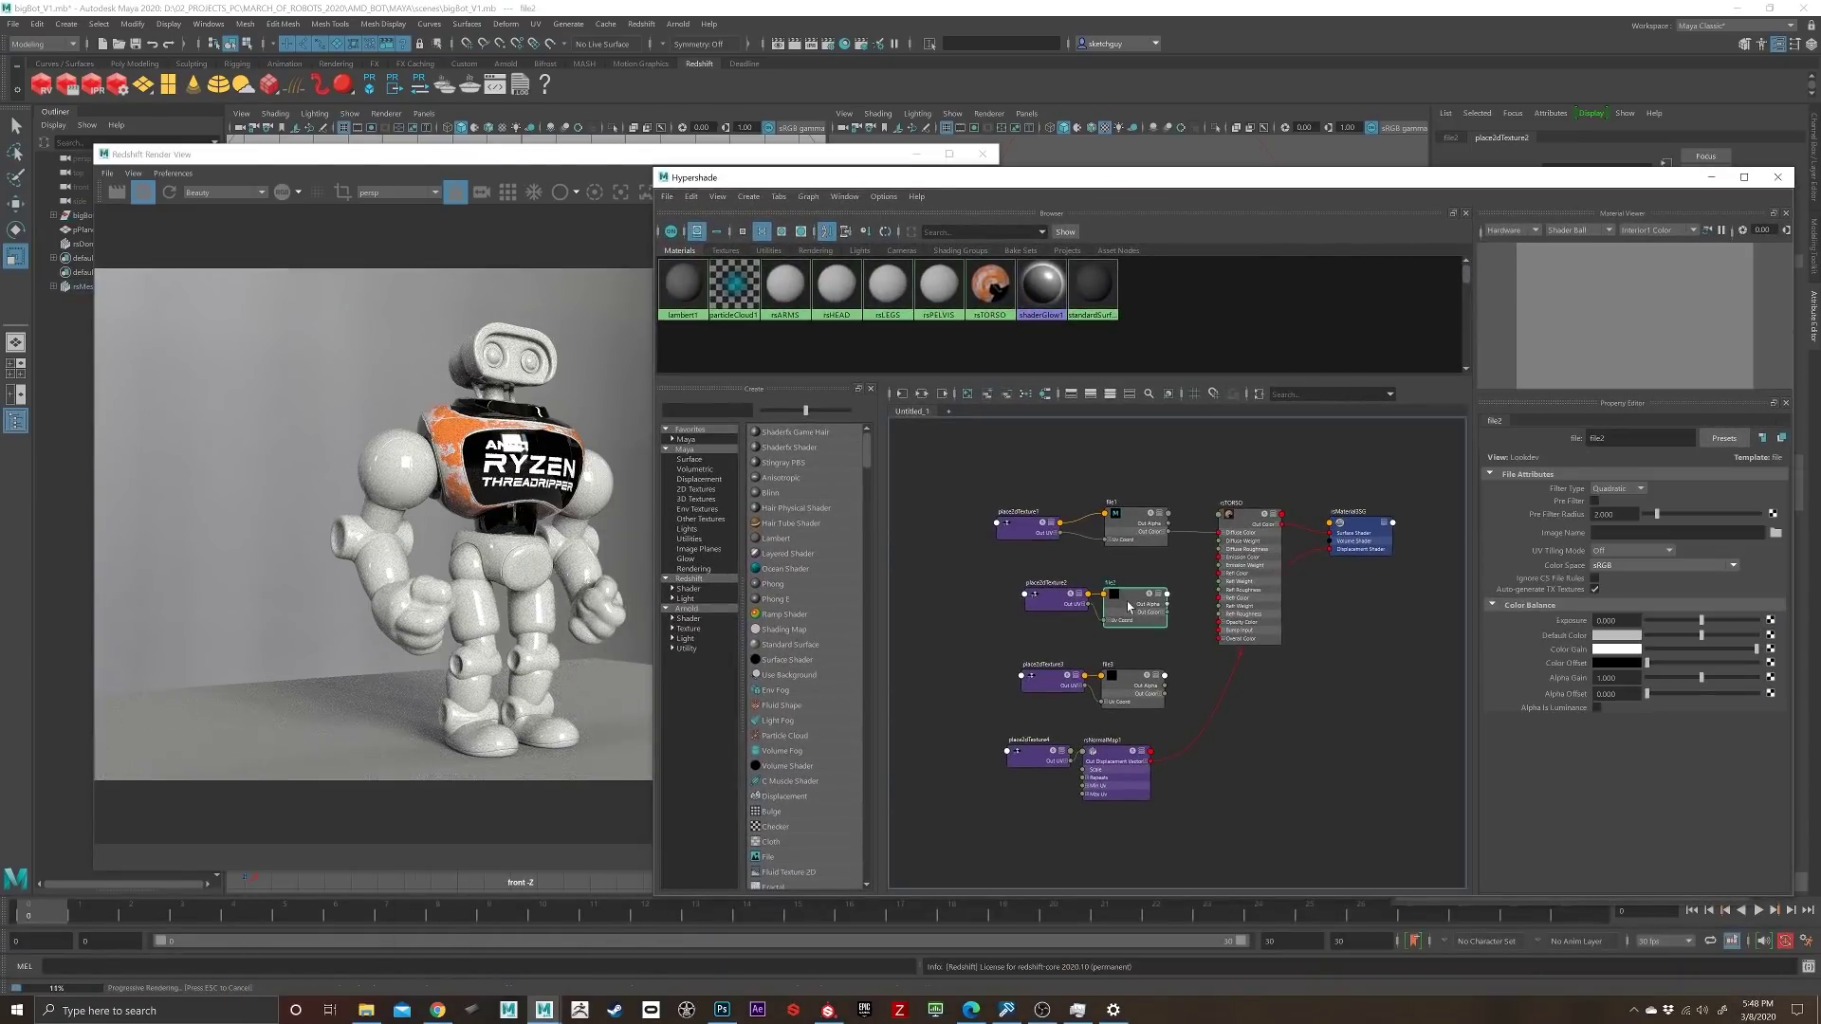
{"action": "left_click", "coordinate": [1776, 533]}
{"action": "left_click", "coordinate": [512, 611]}
{"action": "left_click", "coordinate": [1395, 823]}
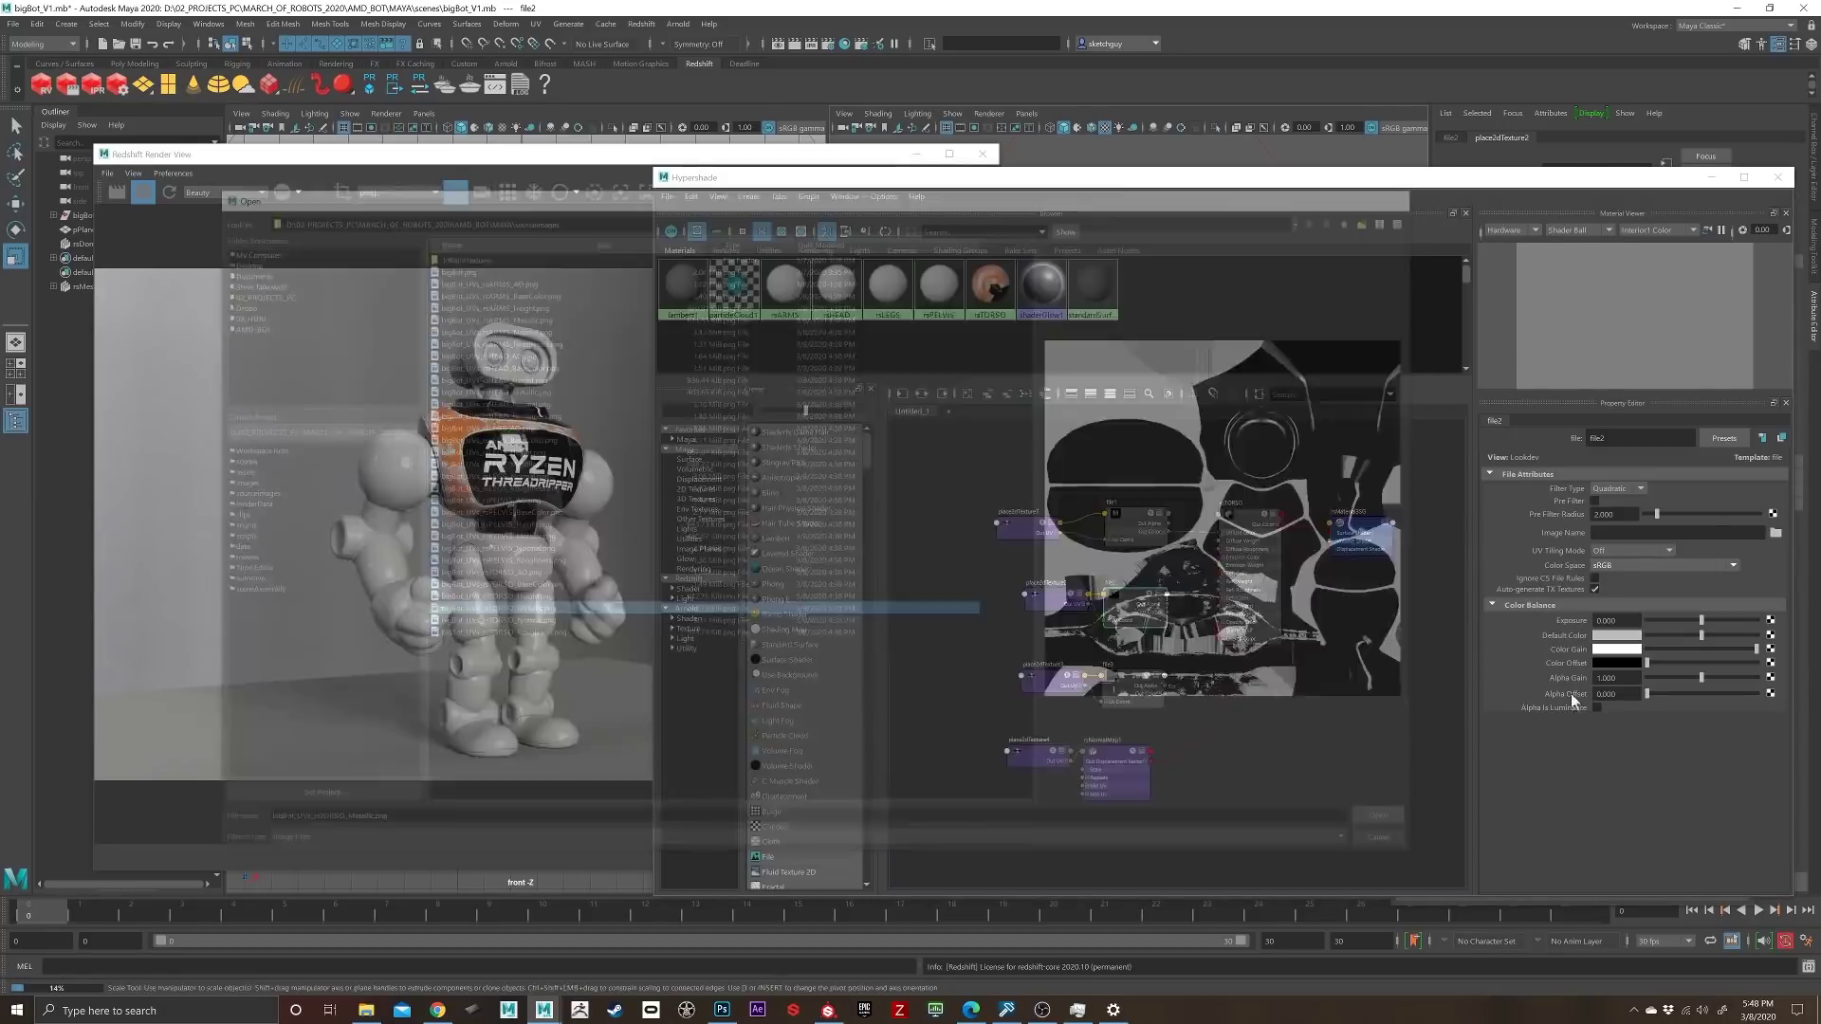
{"action": "left_click", "coordinate": [1656, 566]}
{"action": "left_click", "coordinate": [1641, 580]}
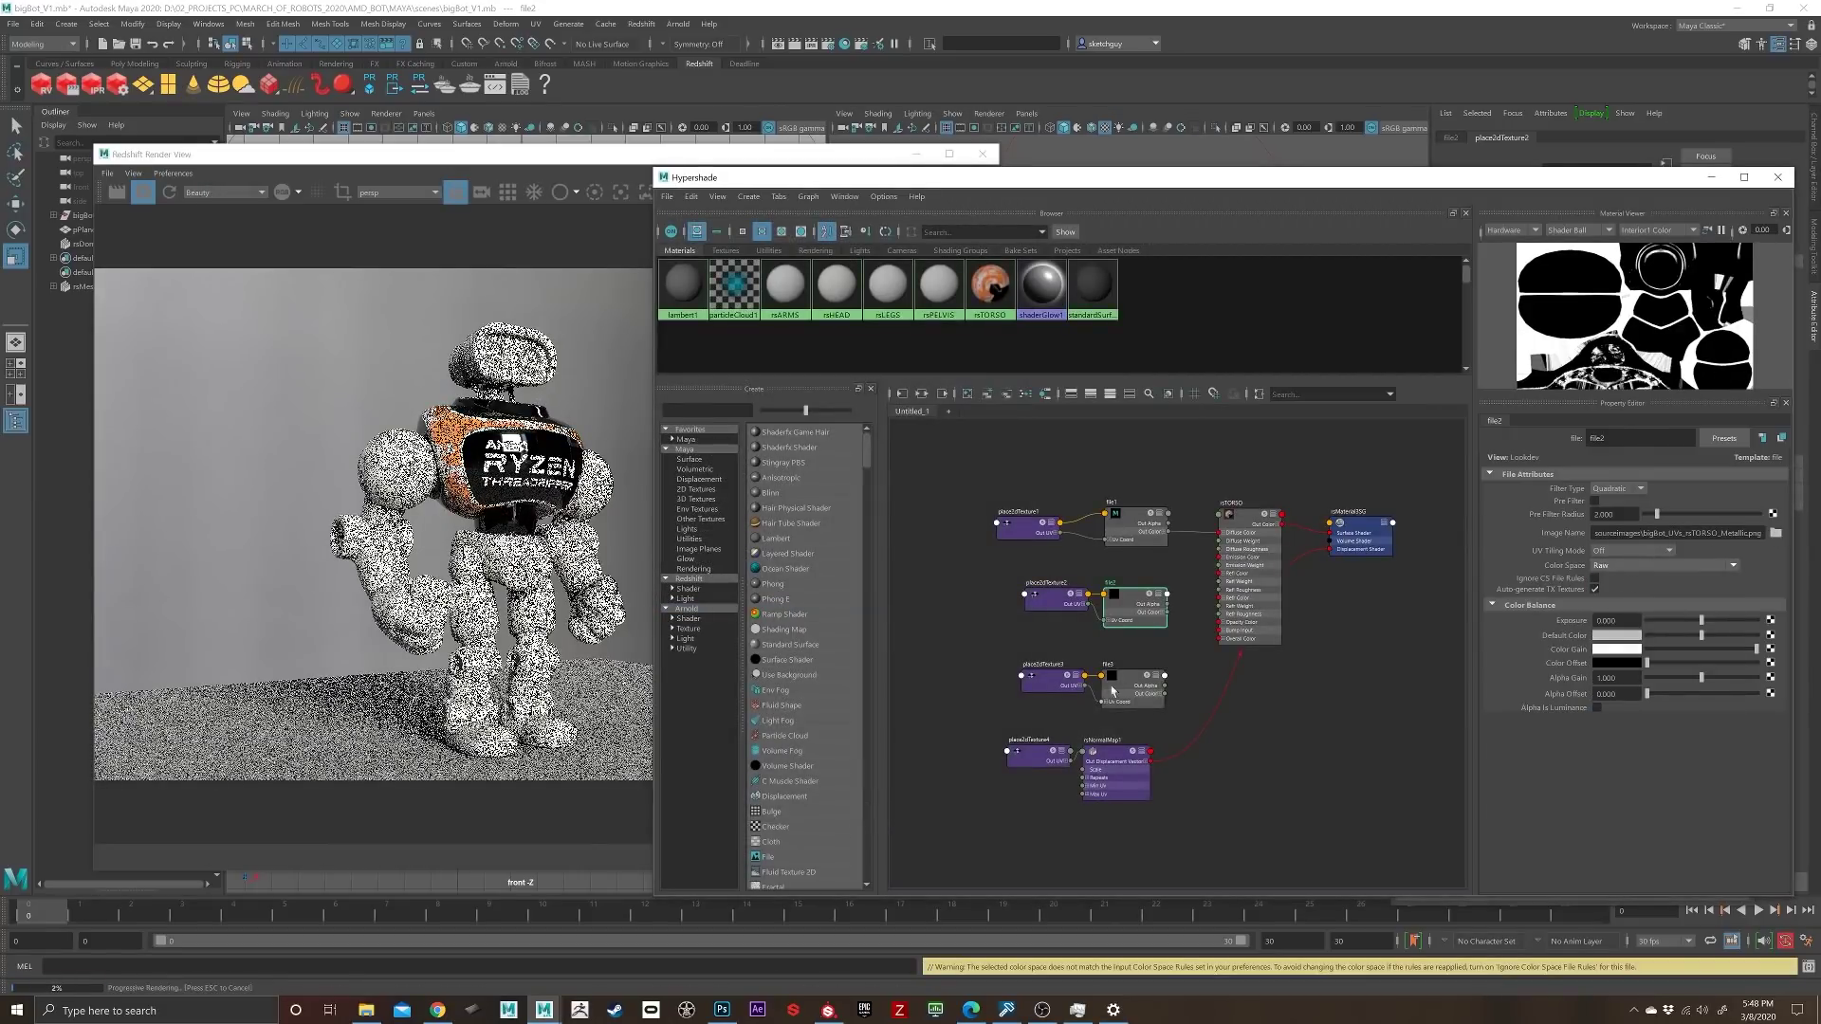
Step: Load the rsTORSO Roughness map into the file3 texture node and set its color space to Raw
{"action": "left_click", "coordinate": [1129, 687]}
{"action": "left_click", "coordinate": [1775, 533]}
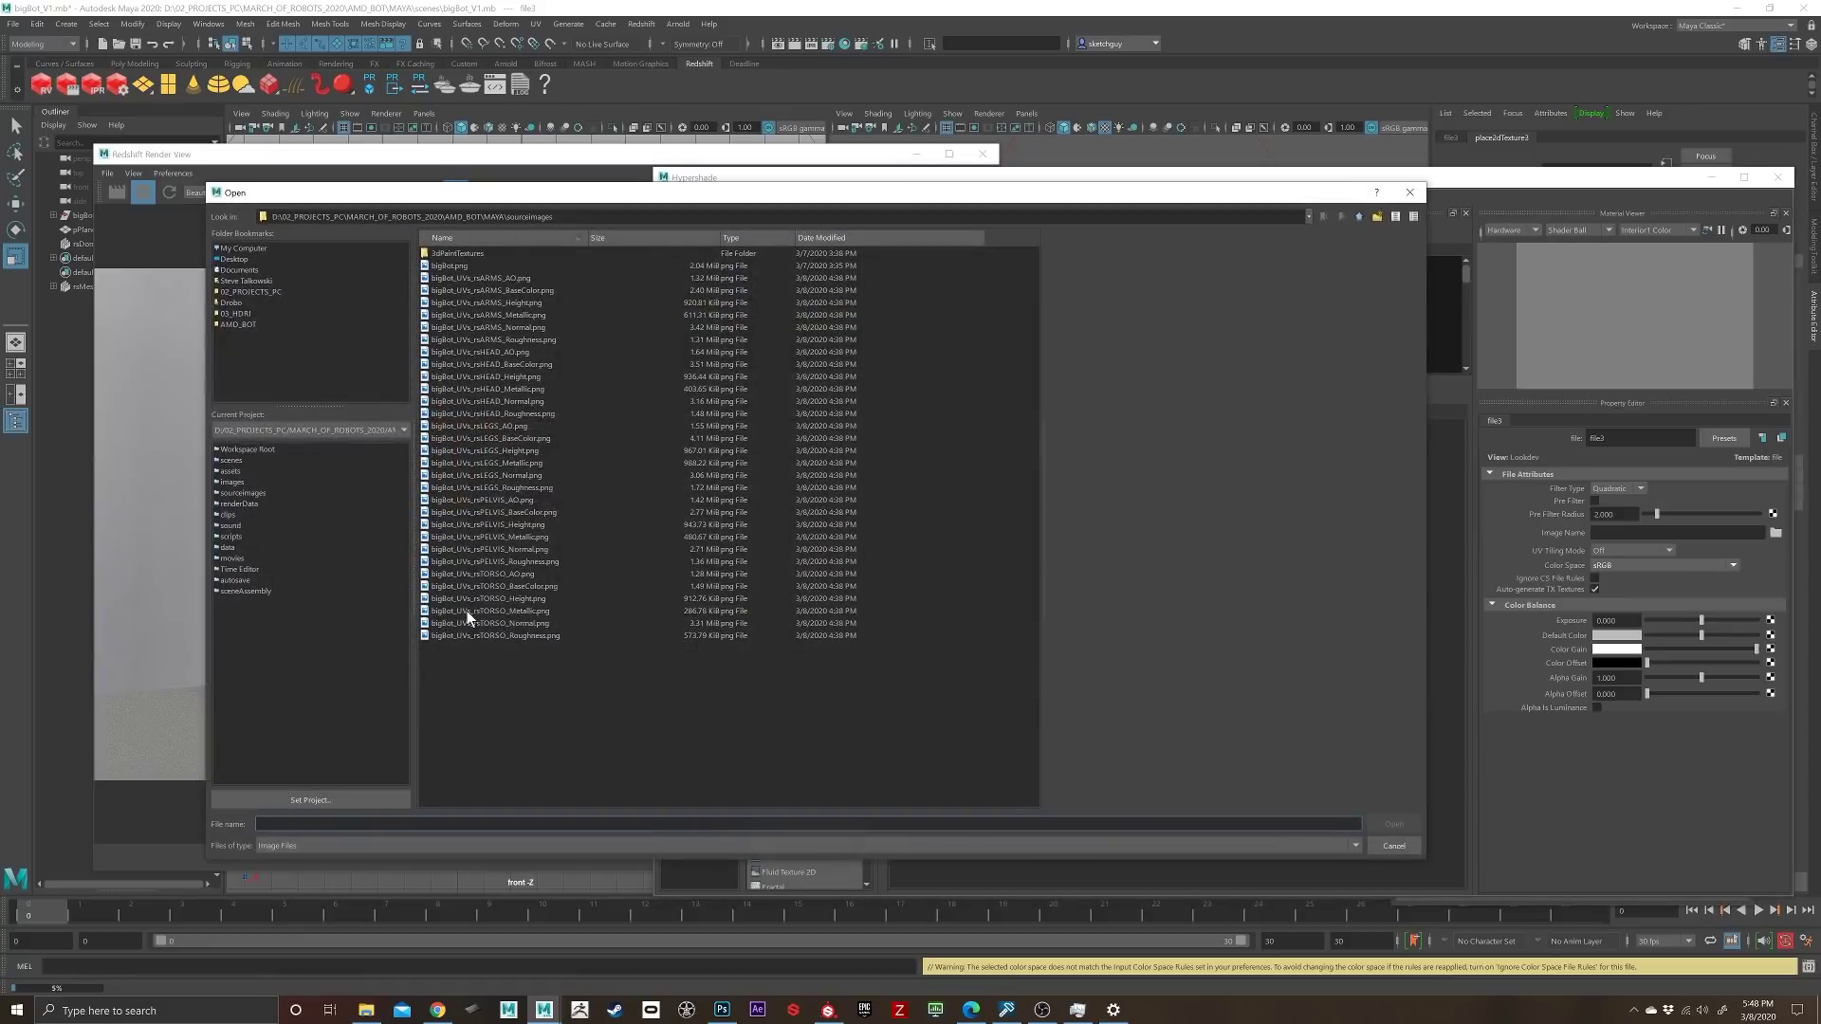
{"action": "left_click", "coordinate": [533, 635]}
{"action": "left_click", "coordinate": [1394, 823]}
{"action": "left_click", "coordinate": [1656, 565]}
{"action": "left_click", "coordinate": [1624, 588]}
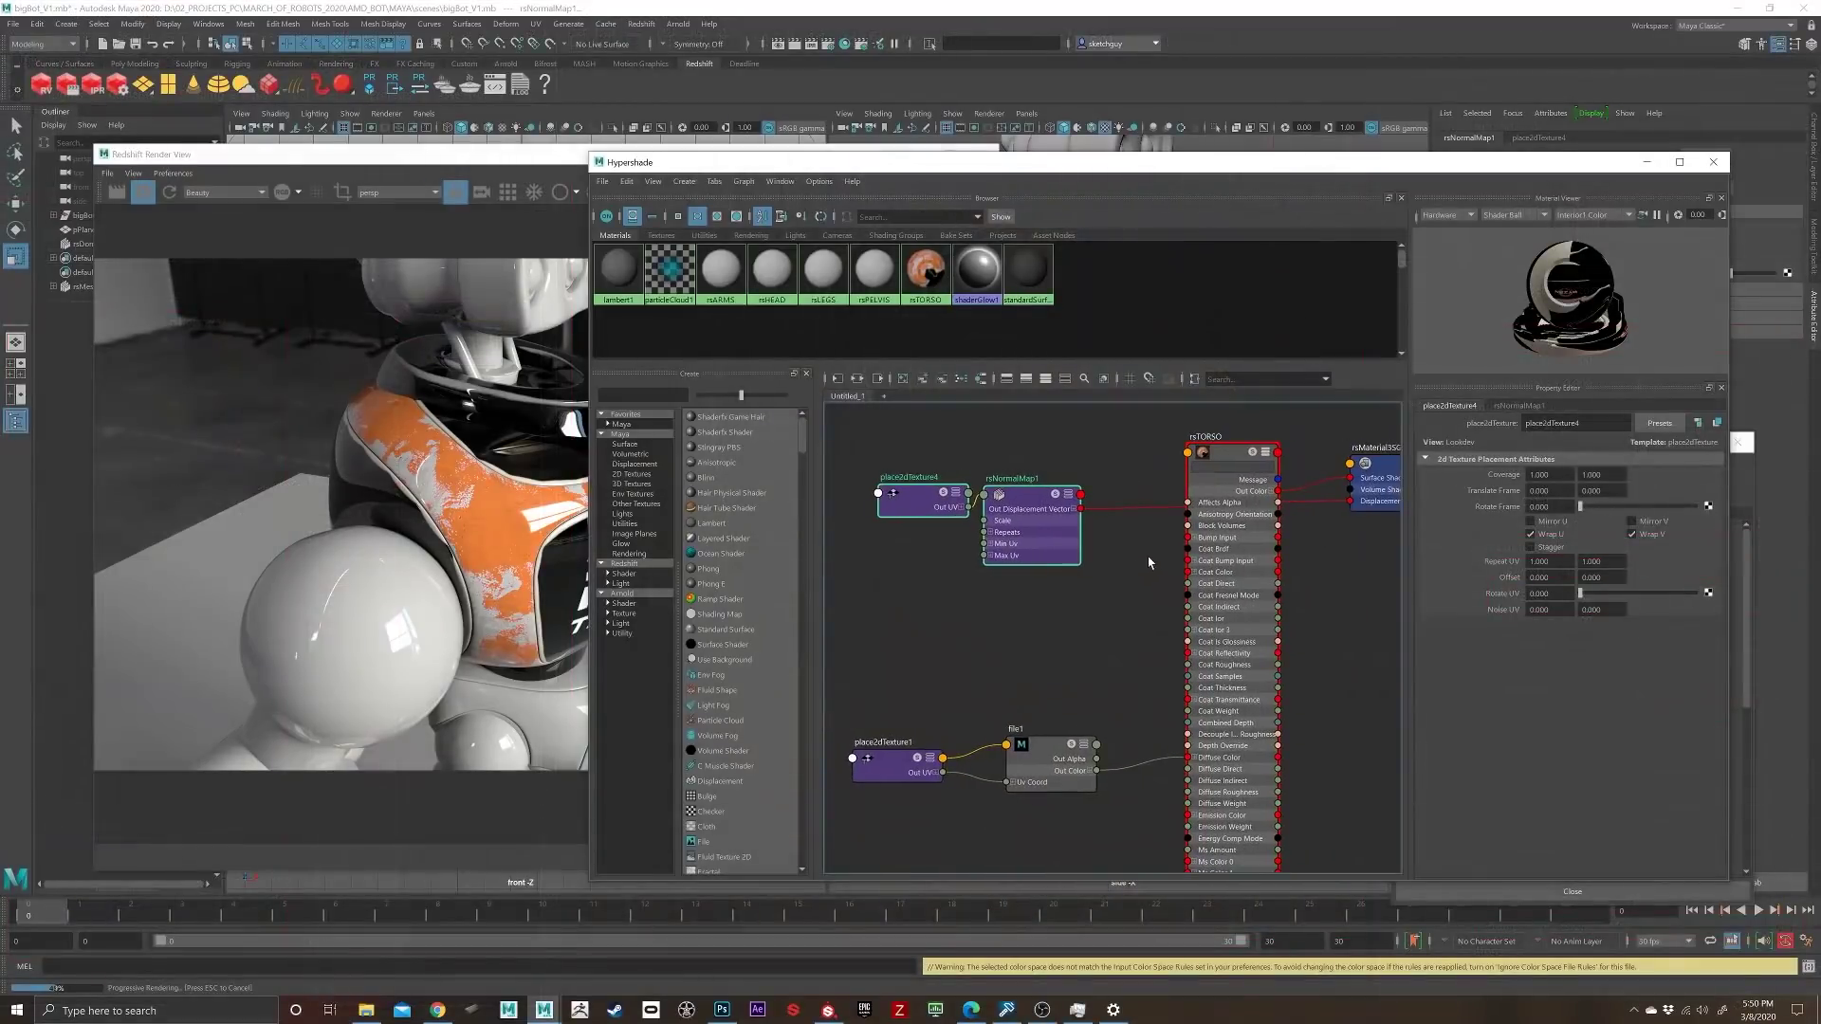
Step: Connect the rsNormalMap1 output to the Bump Input of the rsTORSO material and check the robot in the render
{"action": "scroll", "coordinate": [1134, 567], "scroll_direction": "down", "scroll_amount": 2}
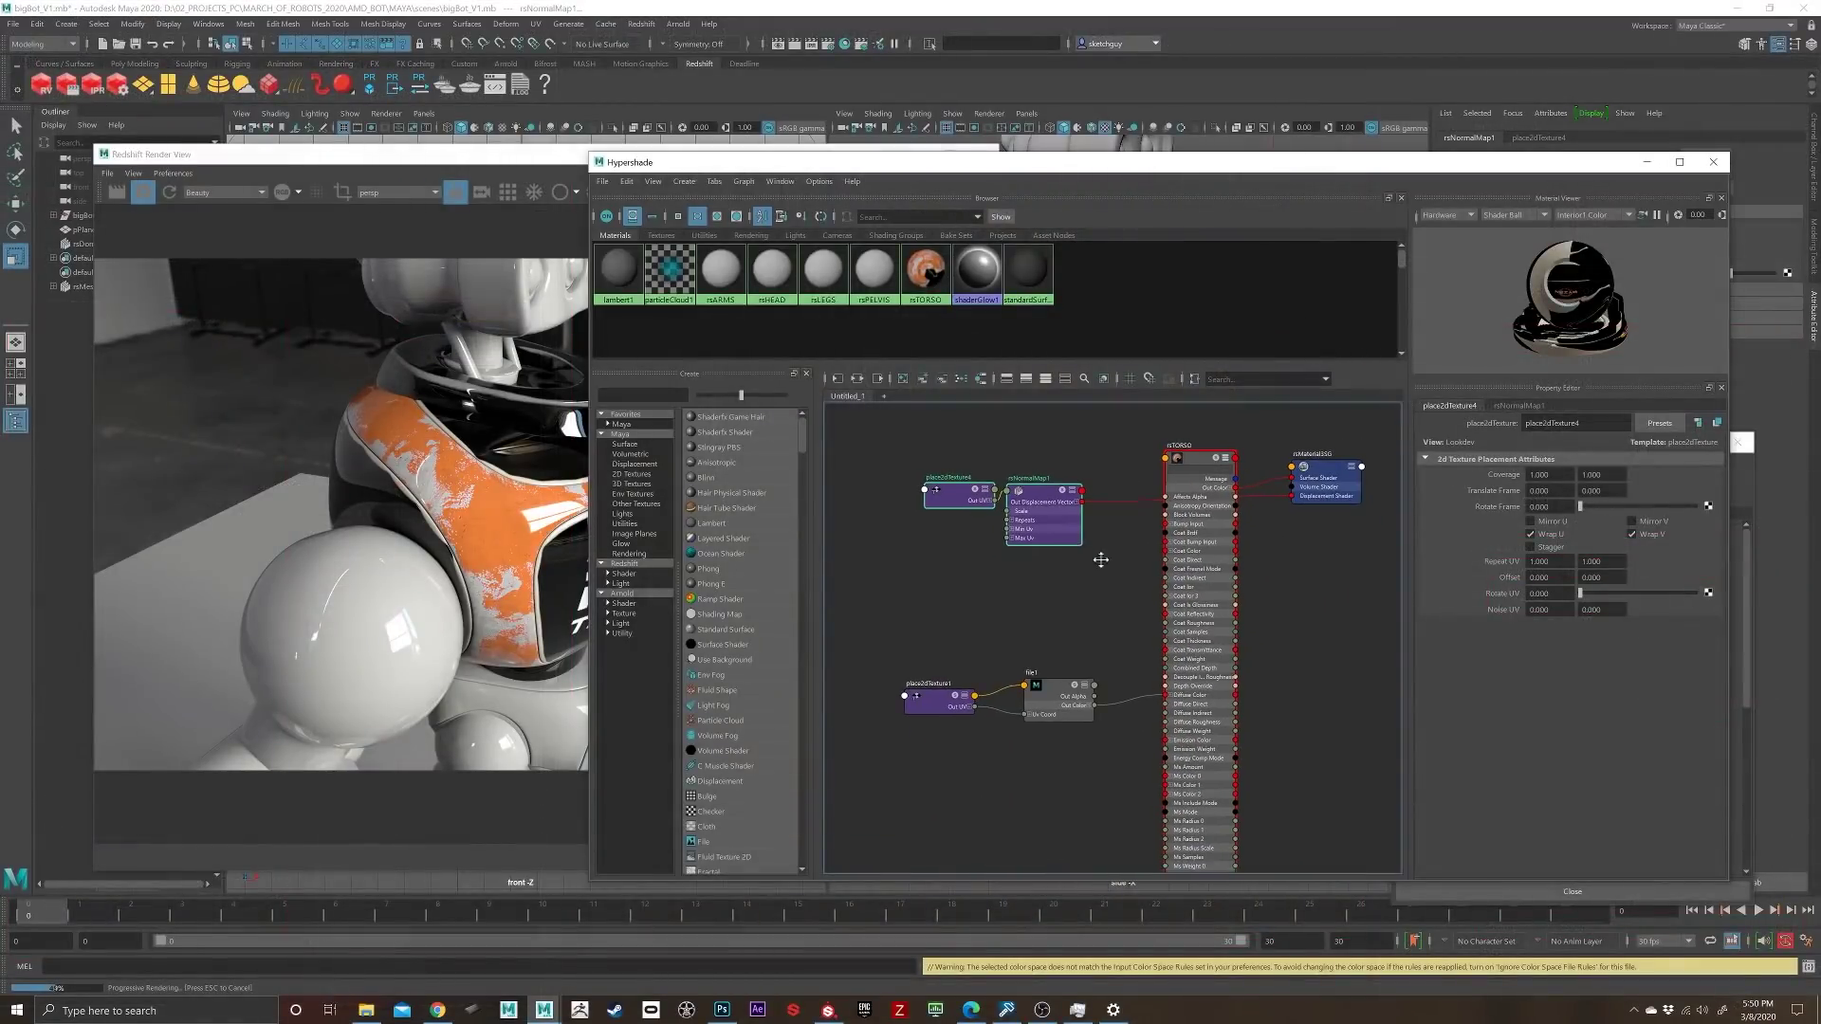
{"action": "left_click_drag", "start_coordinate": [1081, 502], "coordinate": [1163, 526]}
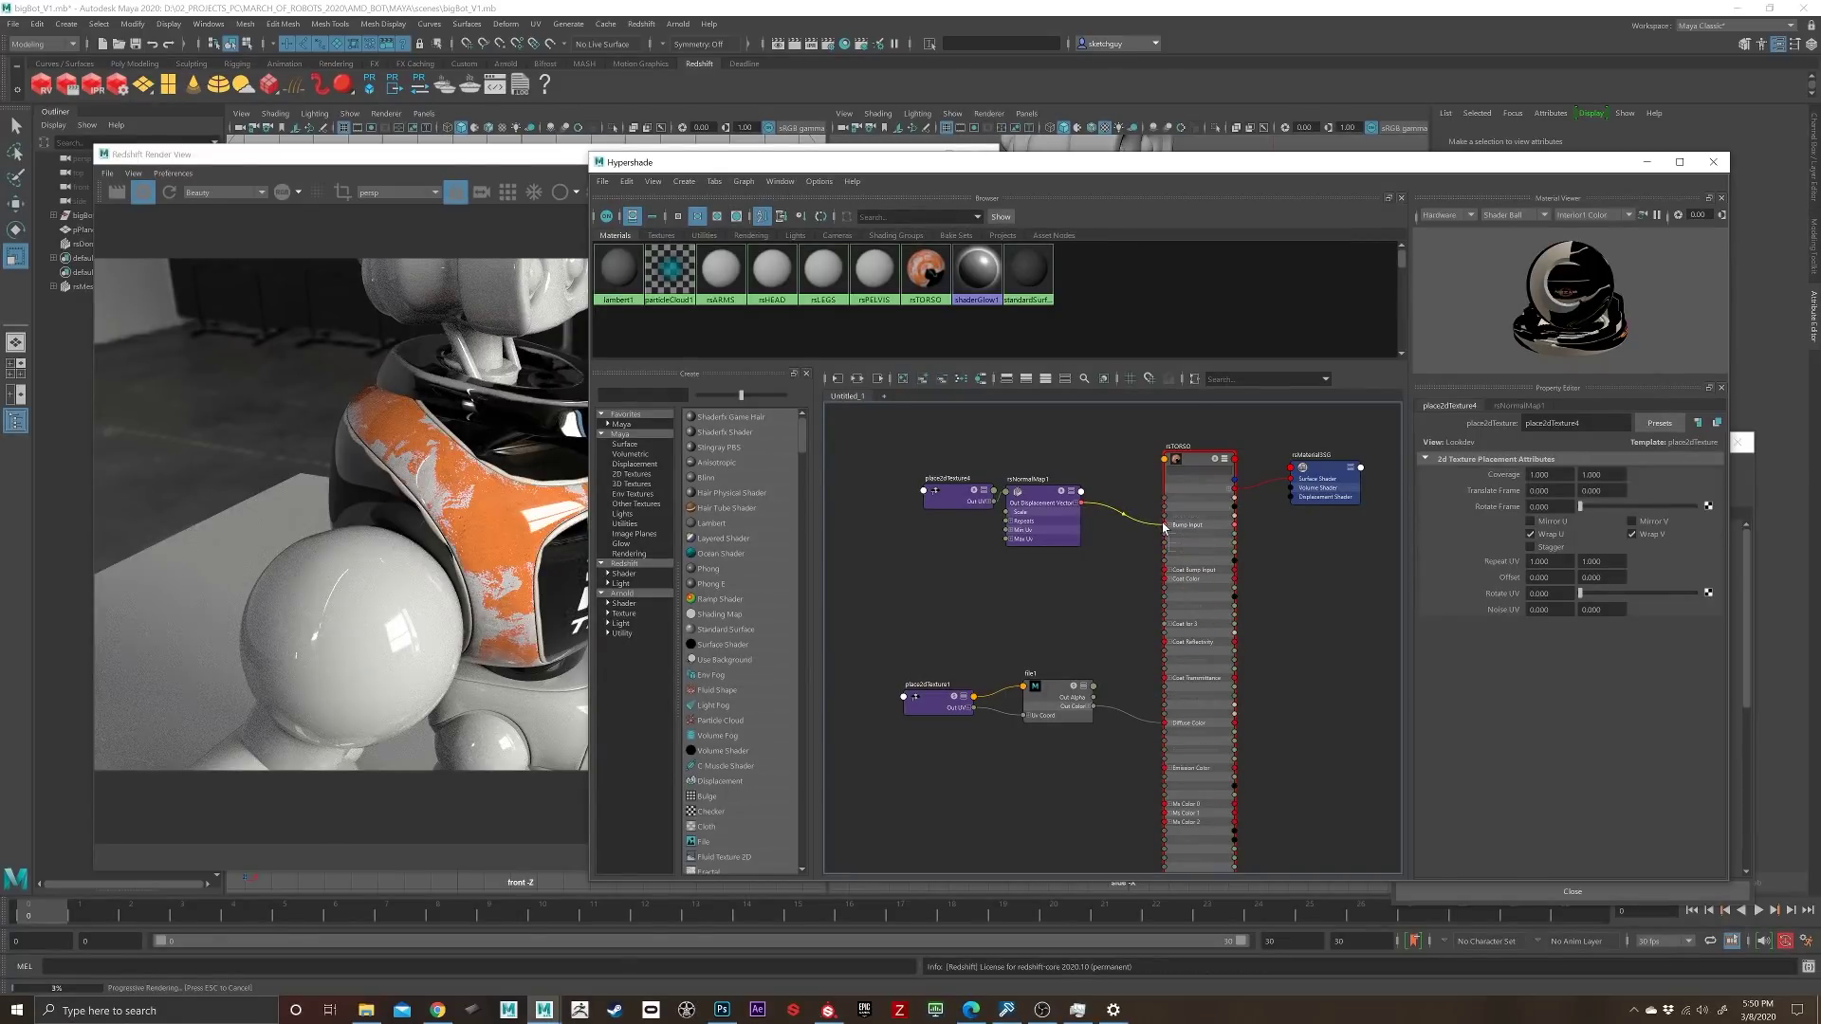
{"action": "left_click_drag", "start_coordinate": [882, 163], "coordinate": [1016, 161]}
{"action": "left_click_drag", "start_coordinate": [1142, 163], "coordinate": [1198, 420]}
{"action": "left_click_drag", "start_coordinate": [1281, 273], "coordinate": [1140, 275], "text": "alt"}
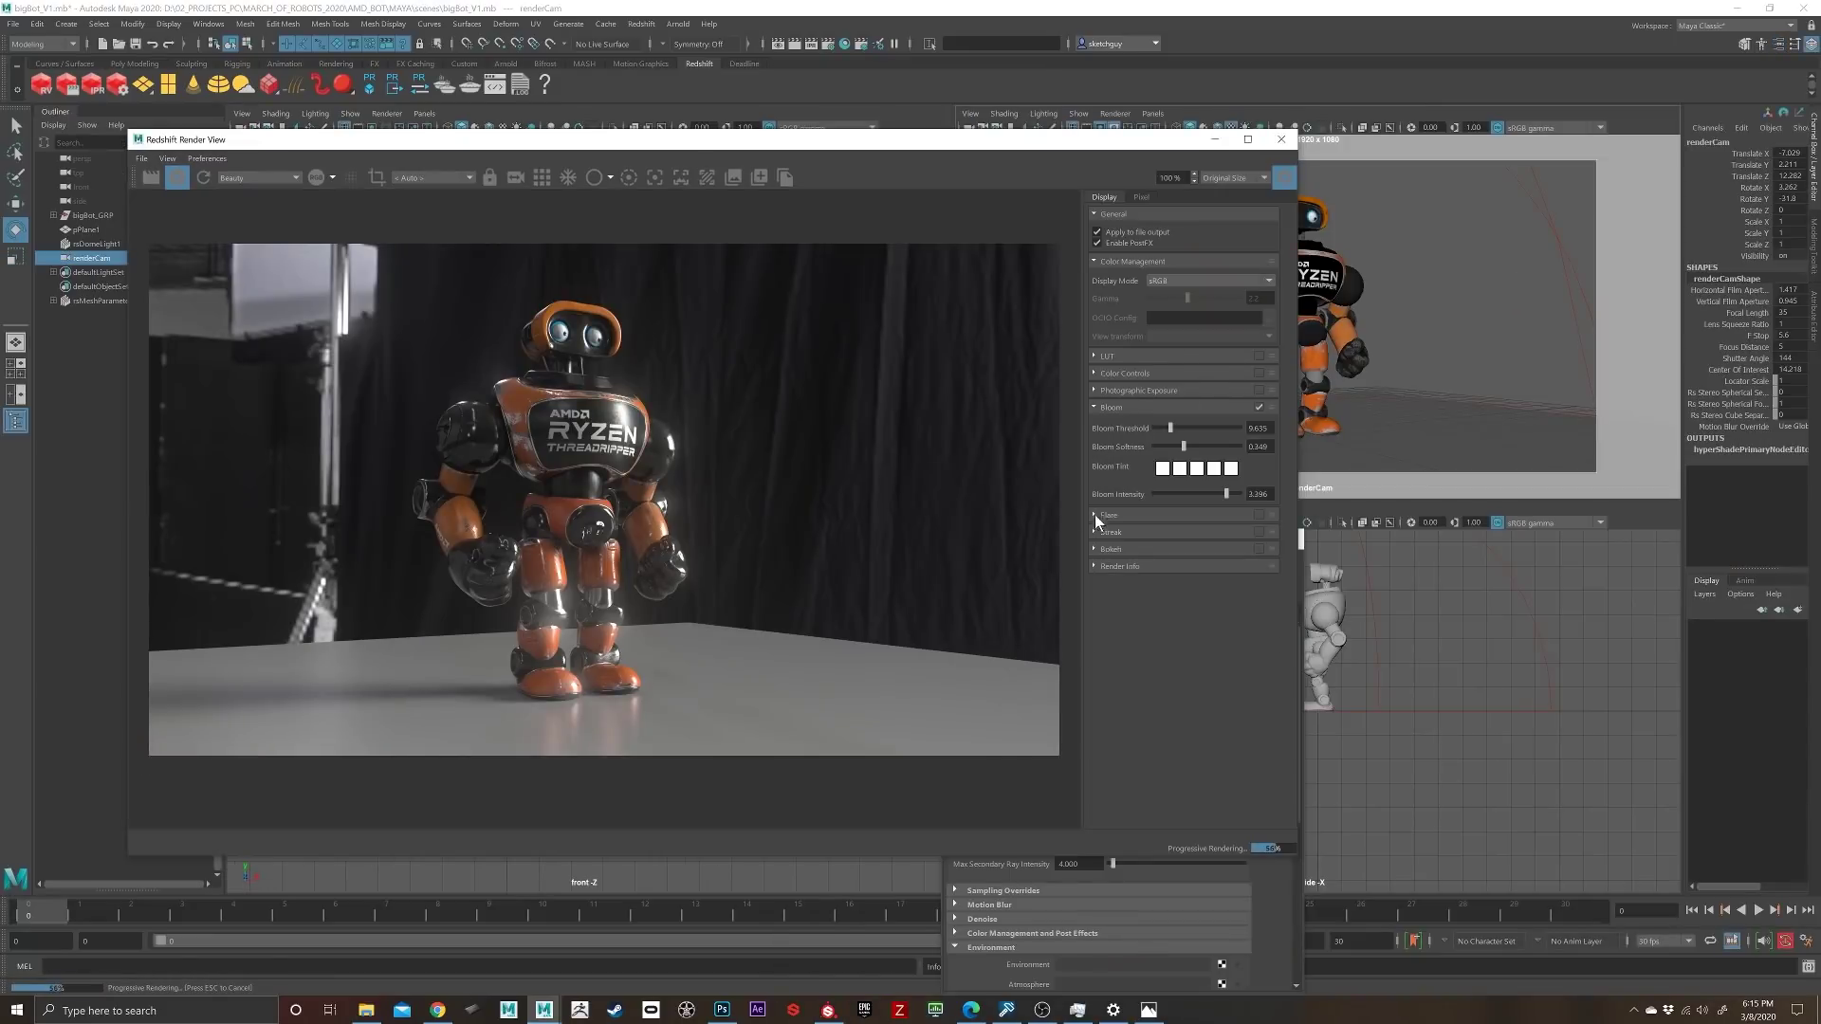
Step: Enable the flare effect with threshold 1.500 and a raised intensity, and try the bokeh effect
{"action": "left_click_drag", "start_coordinate": [1186, 536], "coordinate": [1151, 537]}
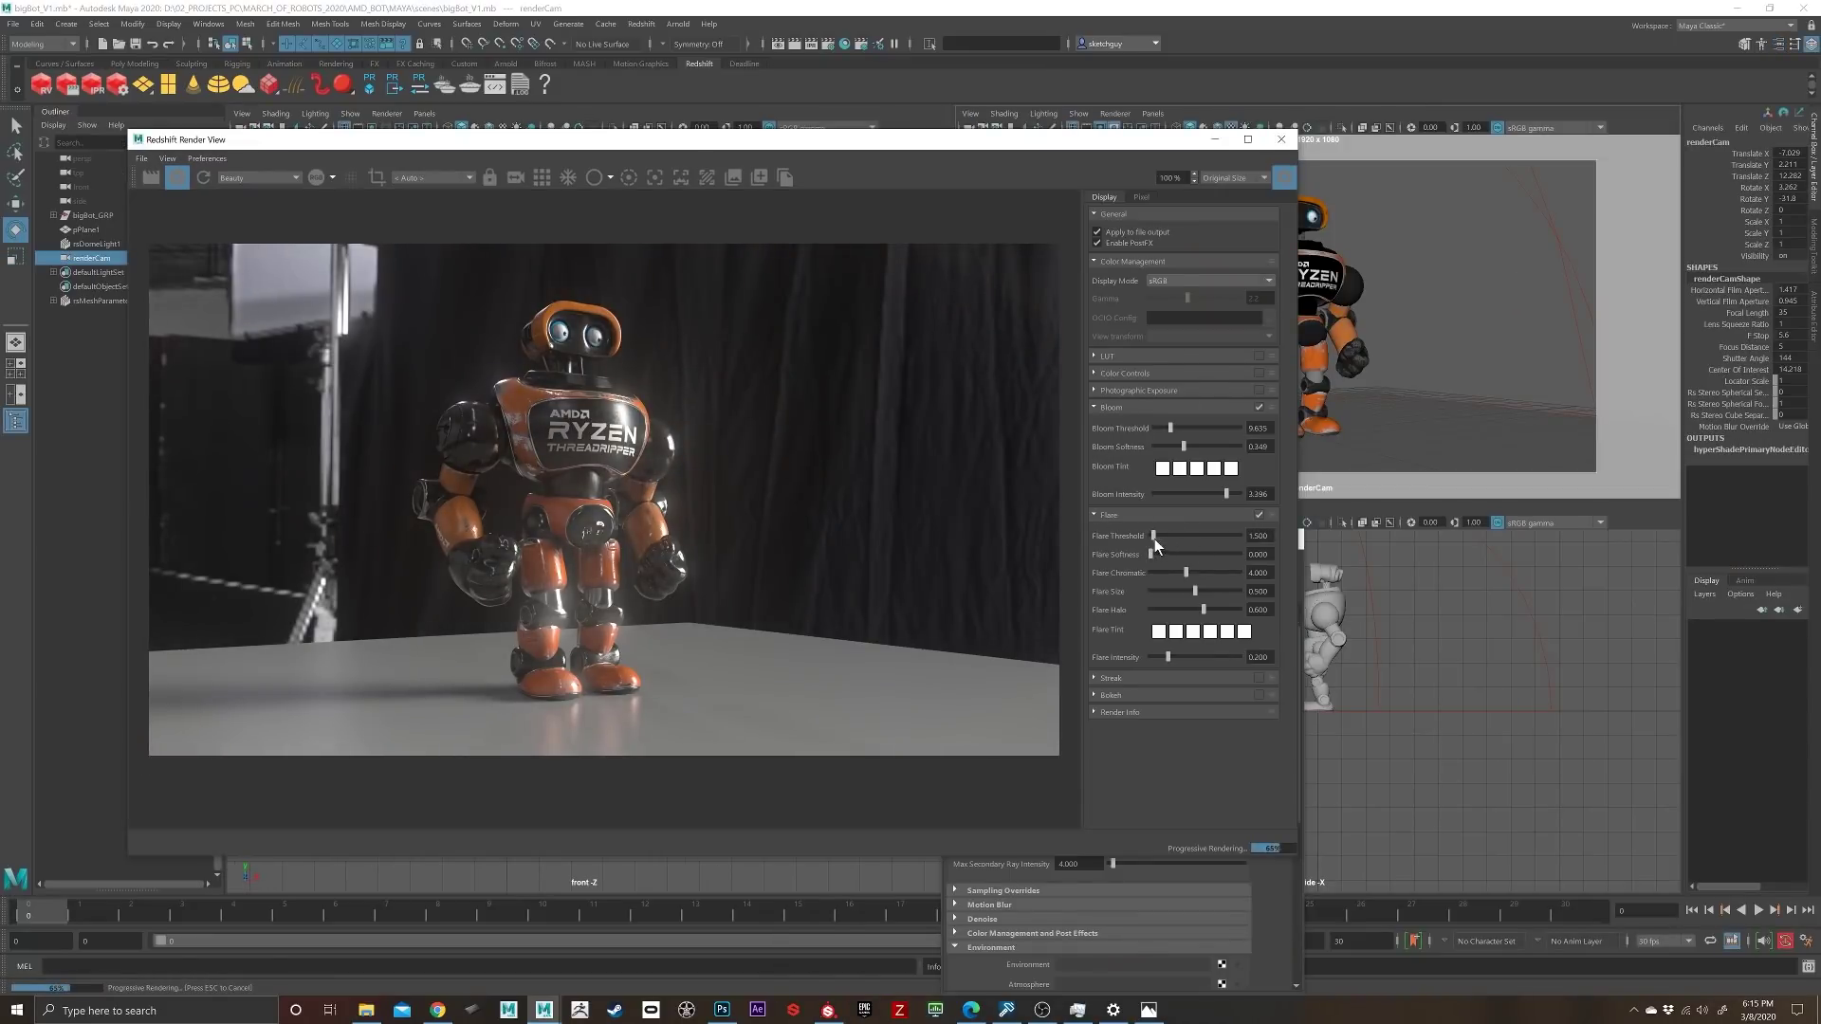
{"action": "left_click_drag", "start_coordinate": [1168, 657], "coordinate": [1214, 657]}
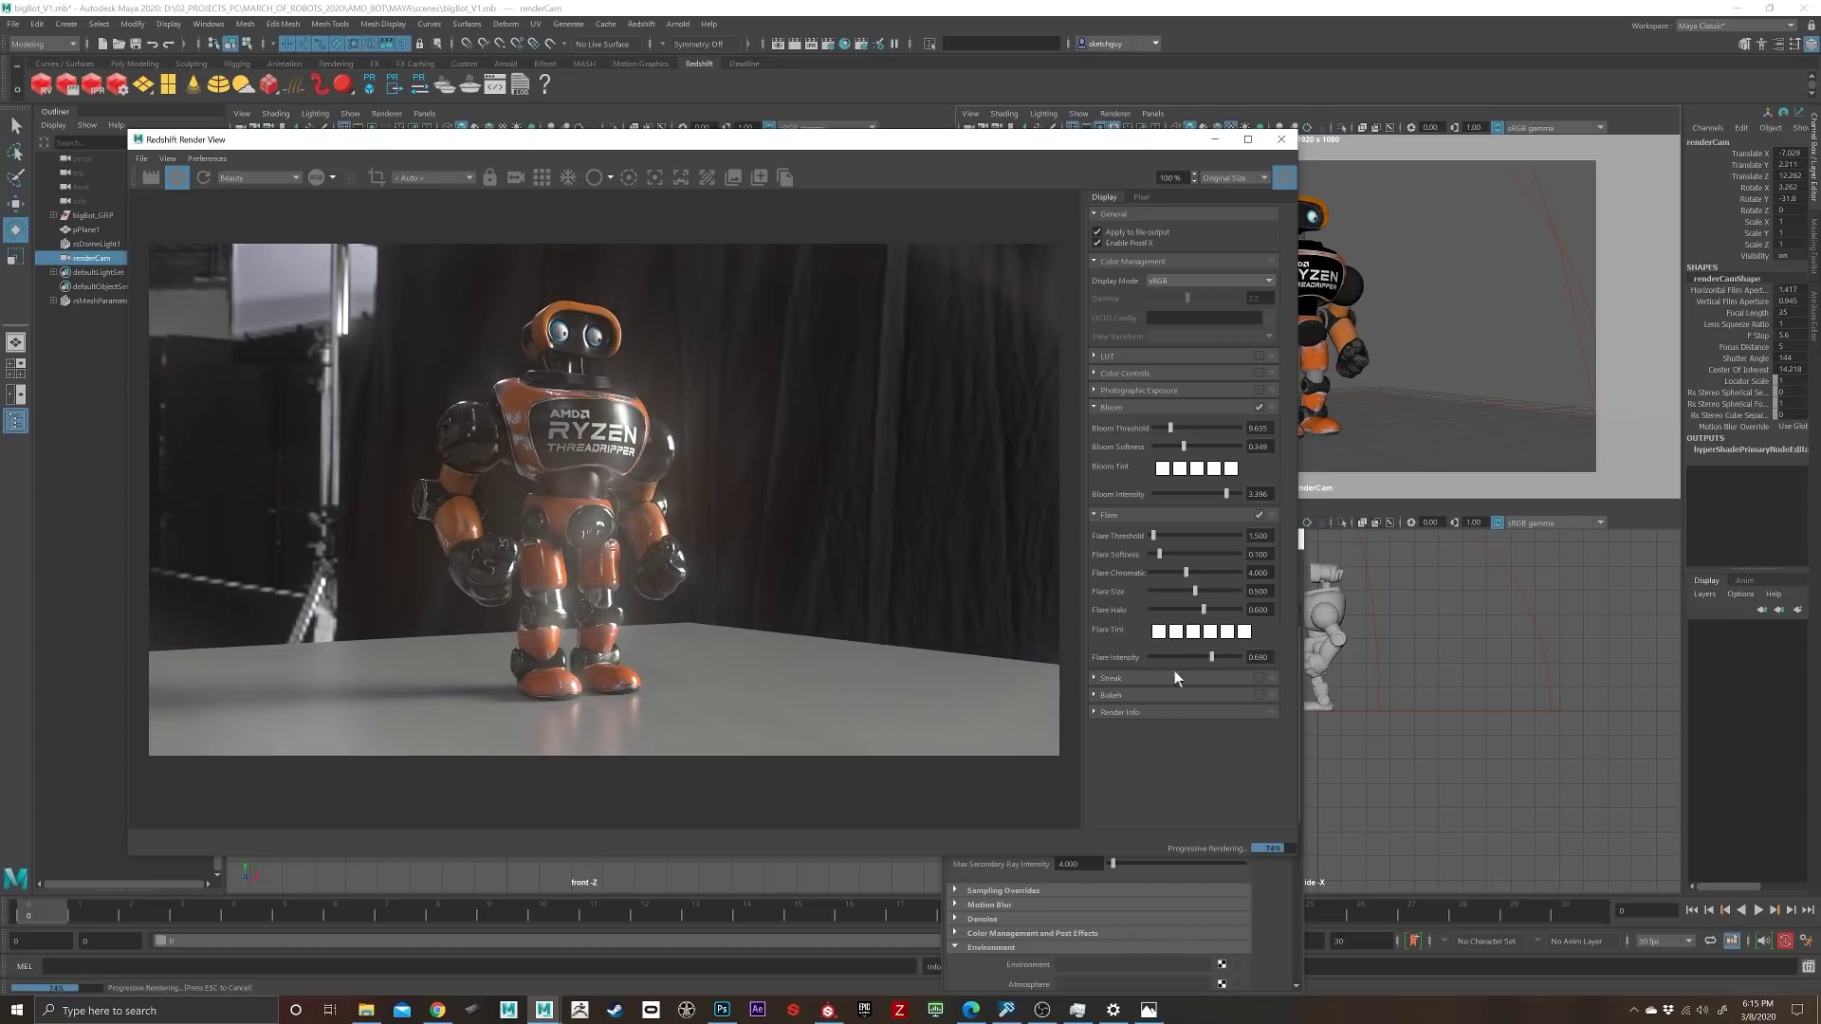
{"action": "left_click", "coordinate": [1260, 696]}
{"action": "left_click", "coordinate": [1260, 696]}
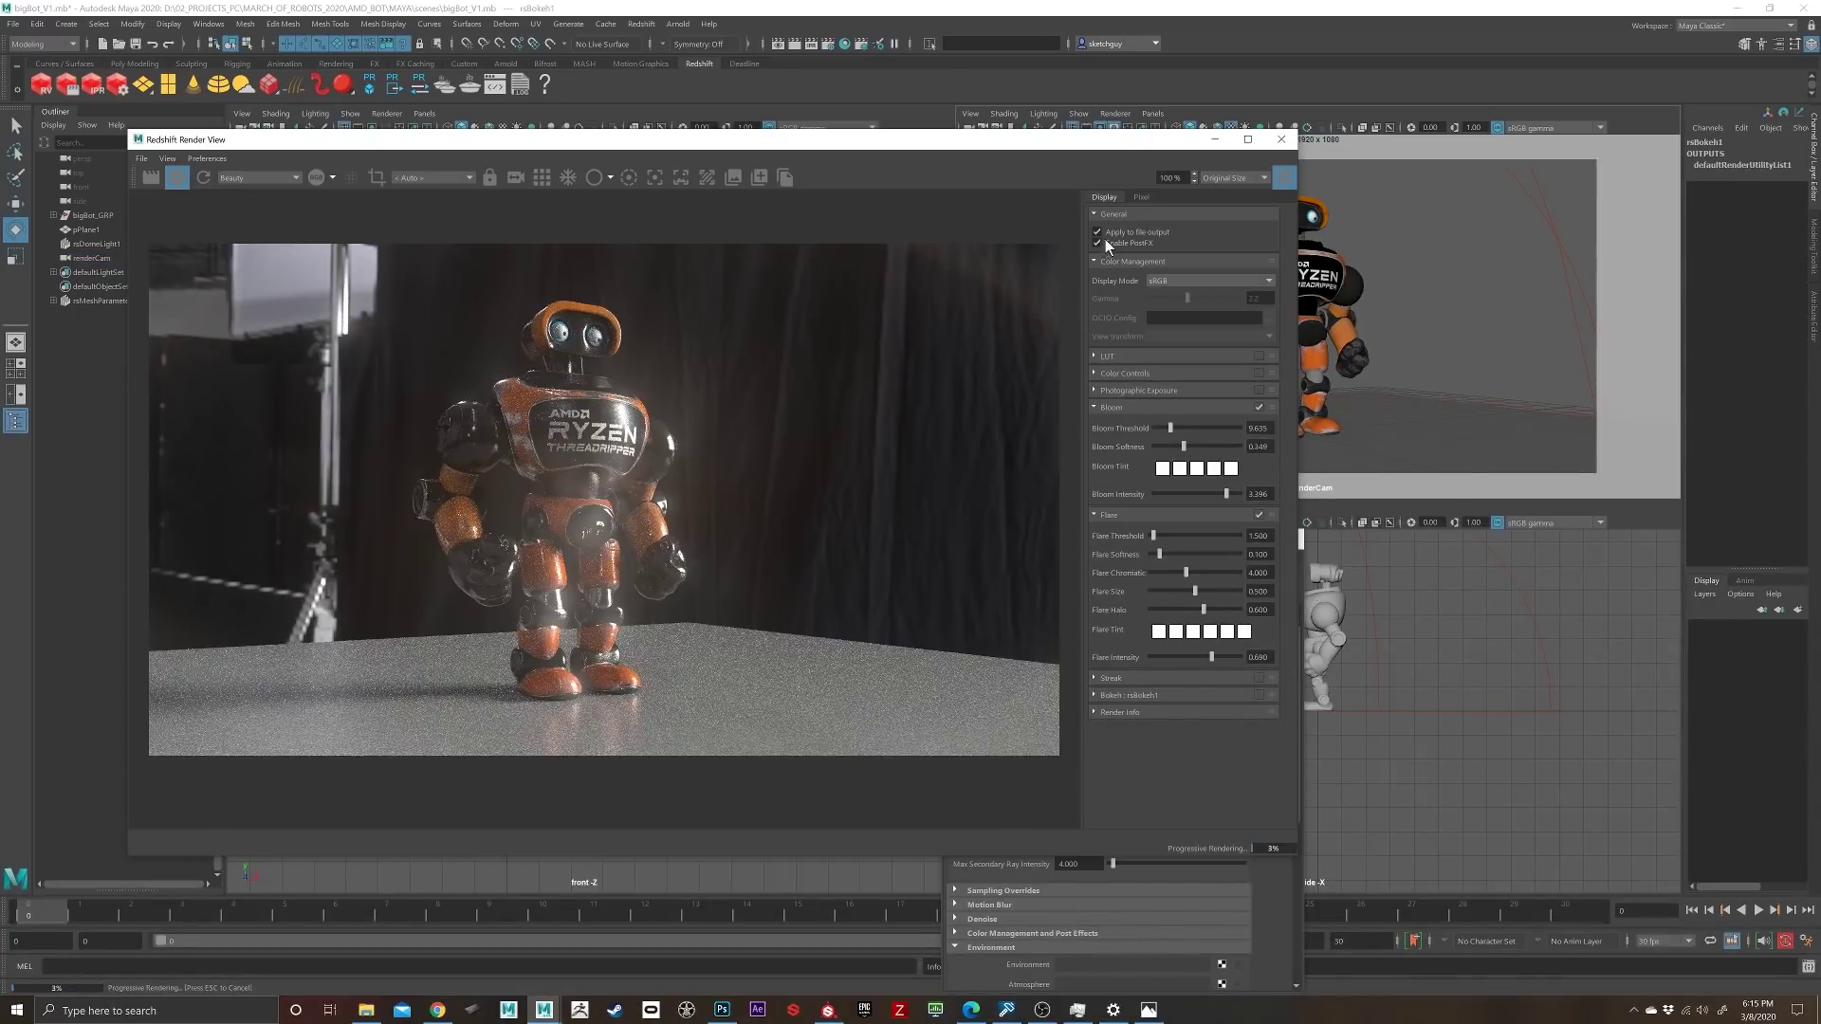
Step: Adjust the bloom threshold and softness, and switch off both the flare and bloom effects
{"action": "left_click", "coordinate": [1260, 515]}
{"action": "left_click_drag", "start_coordinate": [1171, 428], "coordinate": [1168, 427]}
{"action": "left_click_drag", "start_coordinate": [1184, 447], "coordinate": [1171, 447]}
{"action": "left_click_drag", "start_coordinate": [1480, 338], "coordinate": [1442, 325], "text": "alt"}
{"action": "left_click", "coordinate": [1260, 407]}
Step: Replace the dome light's map with the HDR image from the Newport_Loft folder
{"action": "left_click", "coordinate": [1468, 318]}
{"action": "left_click_drag", "start_coordinate": [1323, 443], "coordinate": [1371, 438]}
{"action": "left_click", "coordinate": [1811, 305]}
{"action": "left_click", "coordinate": [1552, 141]}
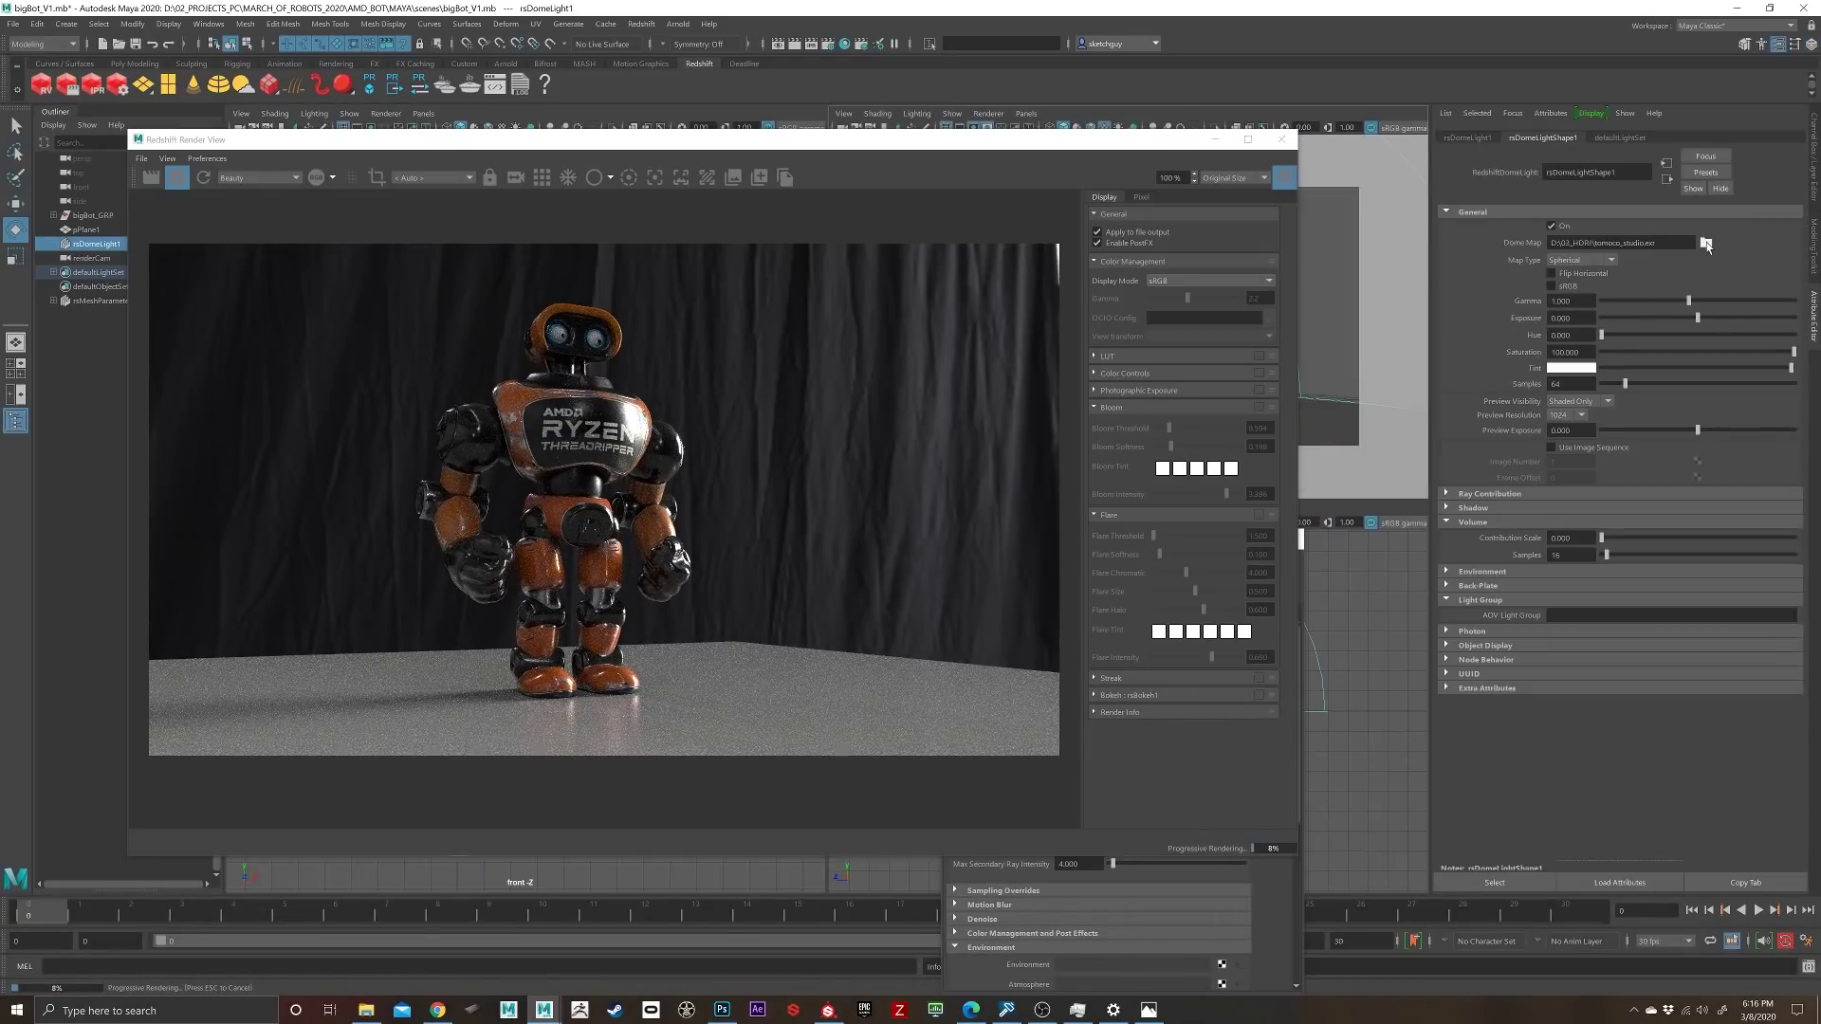
{"action": "left_click", "coordinate": [1706, 243]}
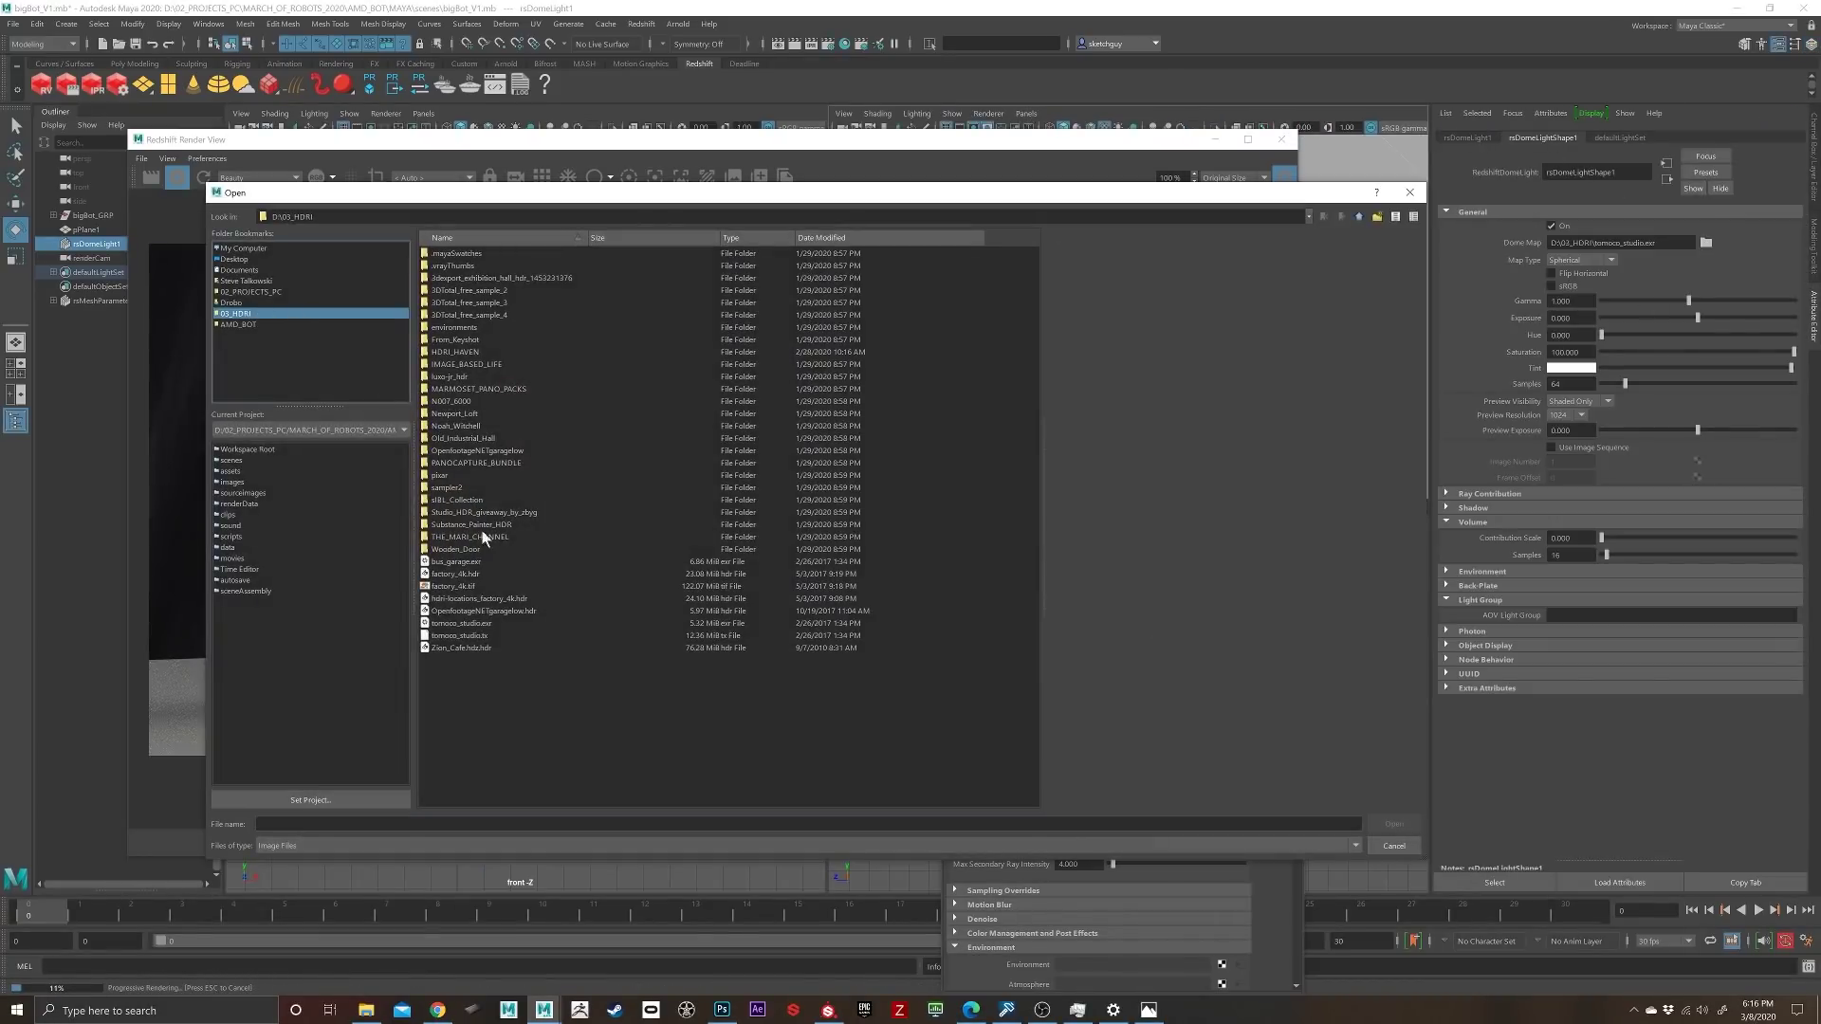
{"action": "double_click", "coordinate": [455, 414]}
{"action": "double_click", "coordinate": [474, 325]}
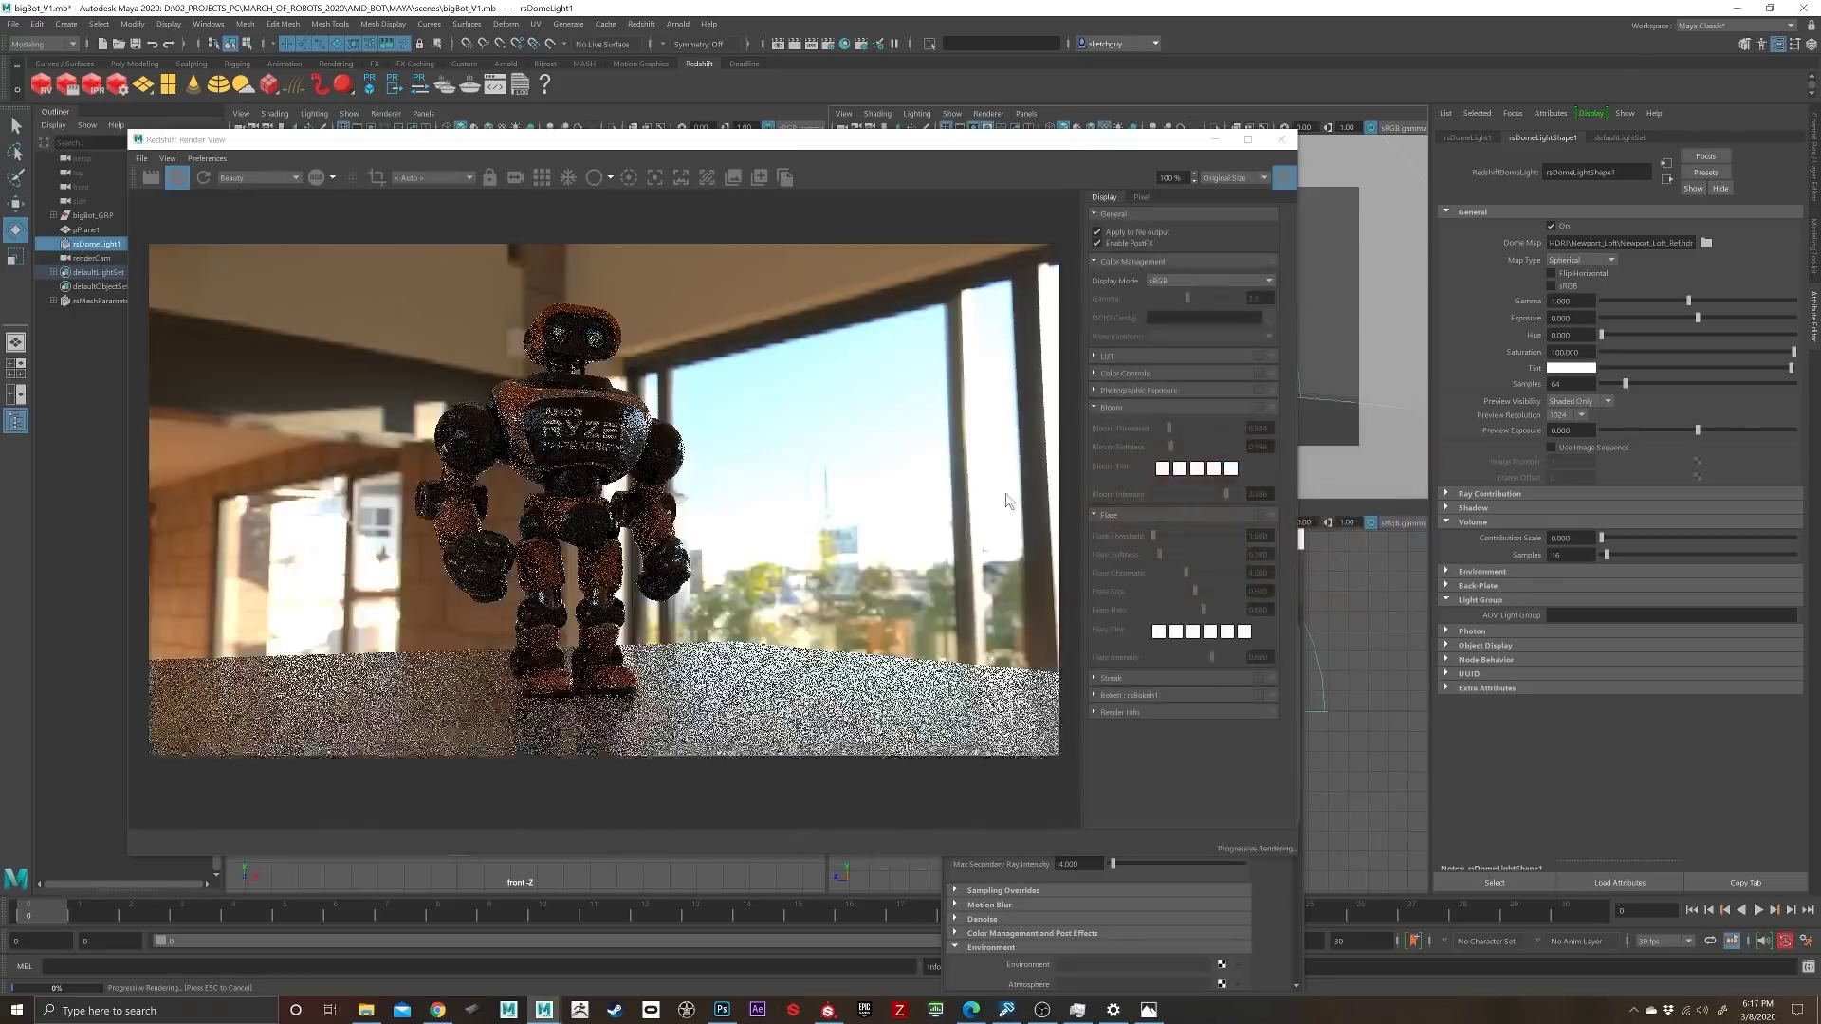
Step: Rotate the dome light to change the environment behind the robot, and reframe the render camera
{"action": "left_click_drag", "start_coordinate": [1142, 141], "coordinate": [880, 165]}
{"action": "left_click_drag", "start_coordinate": [1106, 430], "coordinate": [1139, 418]}
{"action": "left_click_drag", "start_coordinate": [804, 164], "coordinate": [900, 160]}
{"action": "mouse_move", "coordinate": [1231, 298]}
{"action": "left_mouse_down", "text": "alt"}
{"action": "mouse_move", "coordinate": [1252, 326]}
{"action": "mouse_move", "coordinate": [1227, 314]}
{"action": "mouse_move", "coordinate": [1246, 308]}
{"action": "left_mouse_up", "text": "alt"}
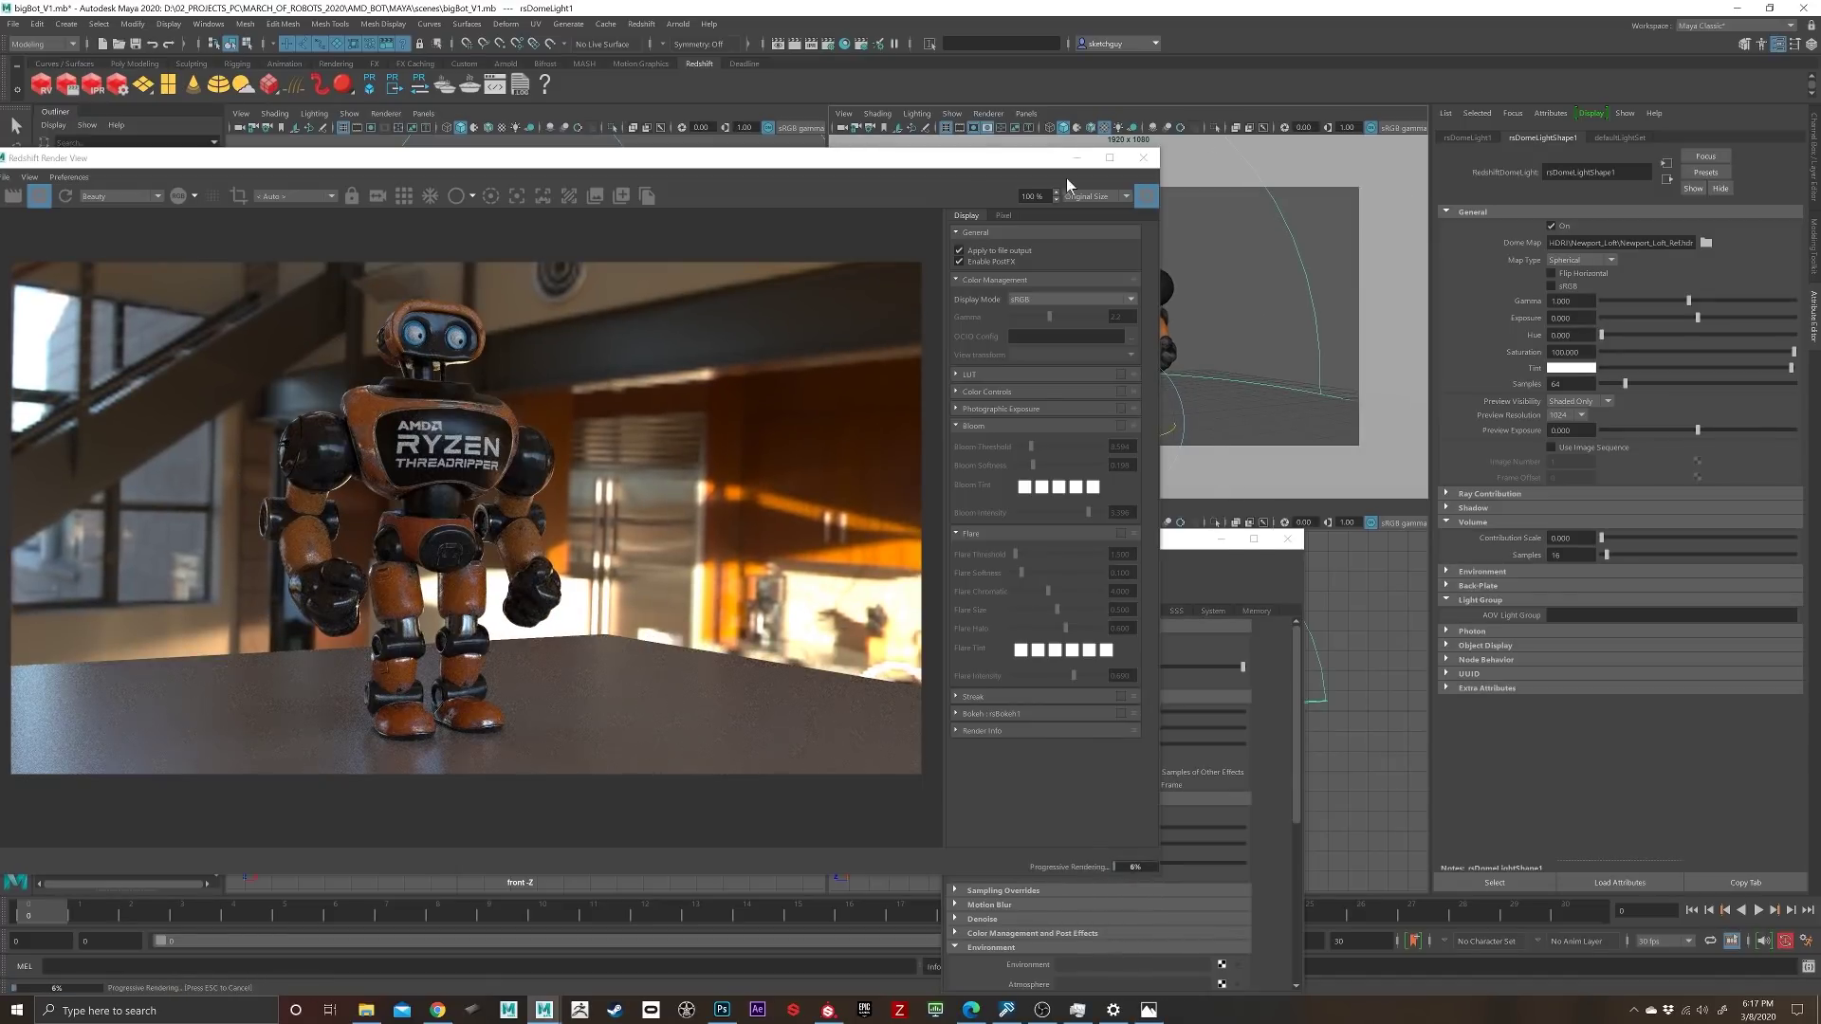
{"action": "left_click_drag", "start_coordinate": [962, 158], "coordinate": [1085, 167]}
Step: Try placing a Redshift area light beside the robot, and delete it
{"action": "right_click", "coordinate": [143, 83]}
{"action": "left_click", "coordinate": [169, 93]}
{"action": "left_click_drag", "start_coordinate": [922, 167], "coordinate": [679, 174]}
{"action": "key", "text": "w"}
{"action": "left_click_drag", "start_coordinate": [1112, 315], "coordinate": [1221, 251]}
{"action": "left_click_drag", "start_coordinate": [1133, 538], "coordinate": [1692, 737]}
{"action": "middle_click_drag", "start_coordinate": [1212, 639], "coordinate": [1218, 695], "text": "alt"}
{"action": "key", "text": "Delete"}
Step: Lock the Render View to the renderCam camera
{"action": "scroll", "coordinate": [1366, 675], "scroll_direction": "up", "scroll_amount": 2}
{"action": "scroll", "coordinate": [1218, 695], "scroll_direction": "up", "scroll_amount": 2}
{"action": "left_click_drag", "start_coordinate": [364, 177], "coordinate": [454, 196]}
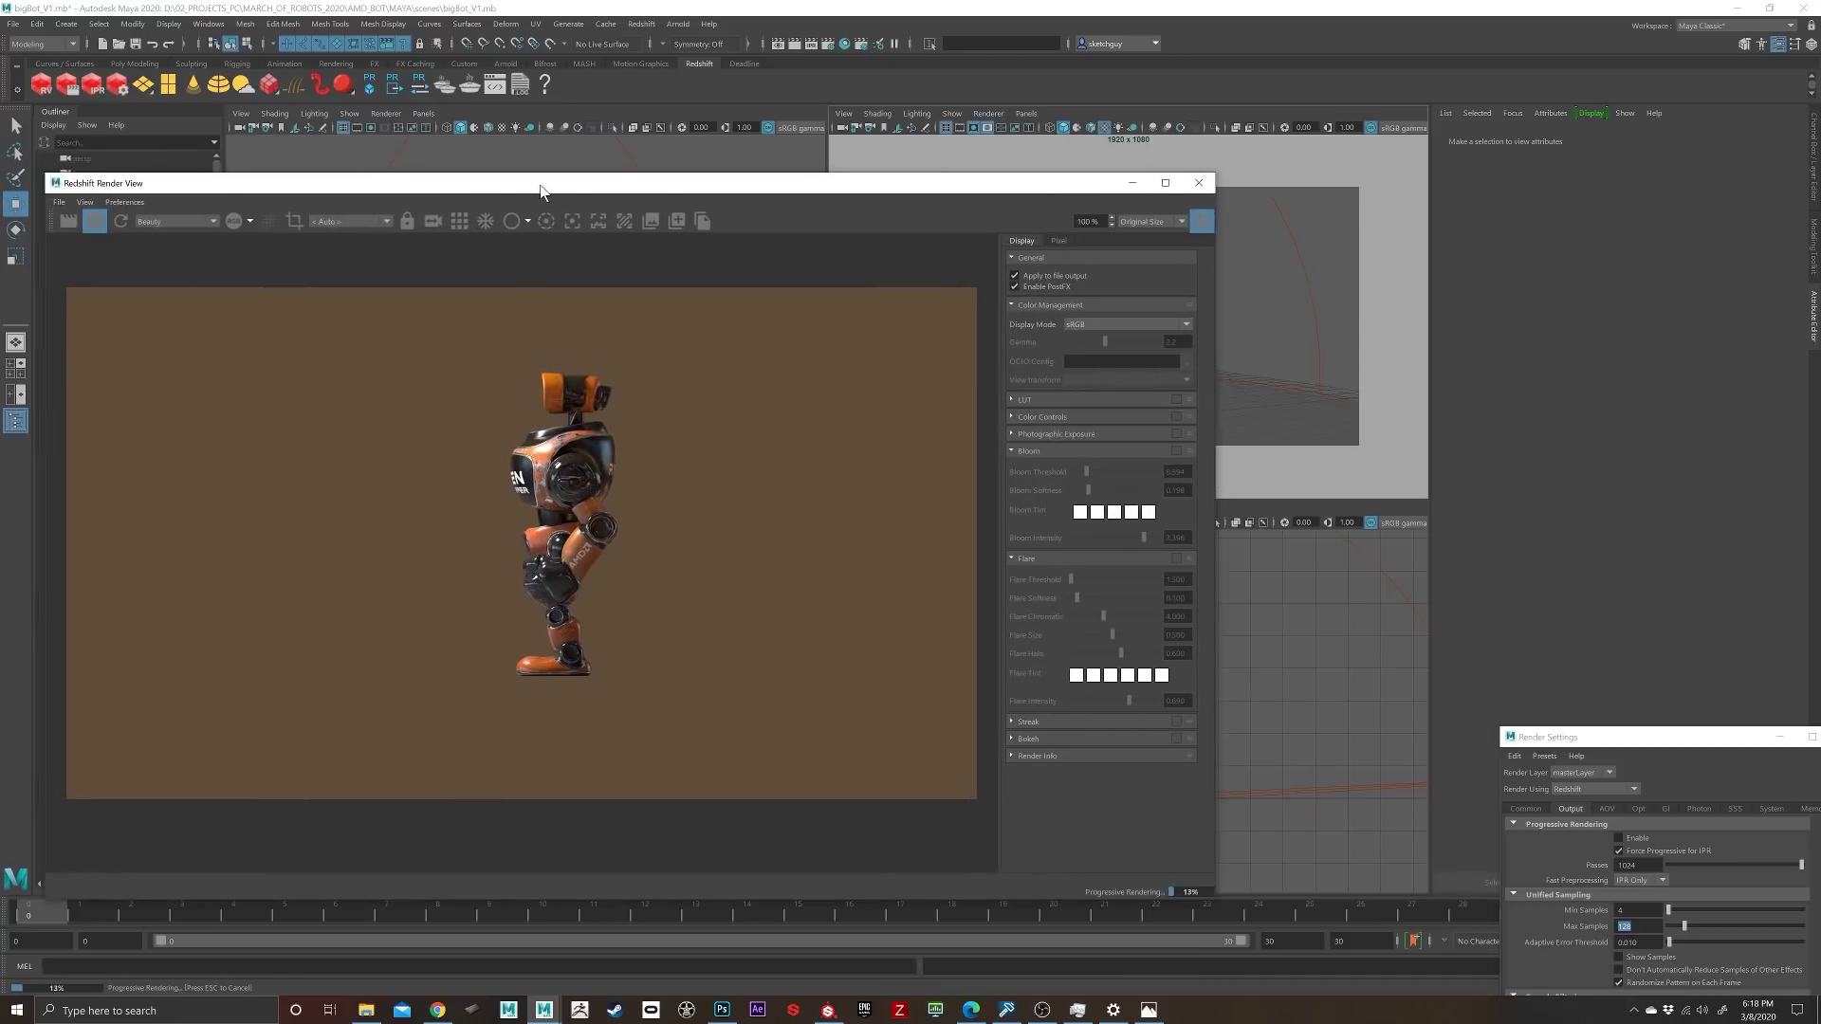
{"action": "left_click", "coordinate": [406, 221]}
{"action": "left_click_drag", "start_coordinate": [569, 182], "coordinate": [304, 180]}
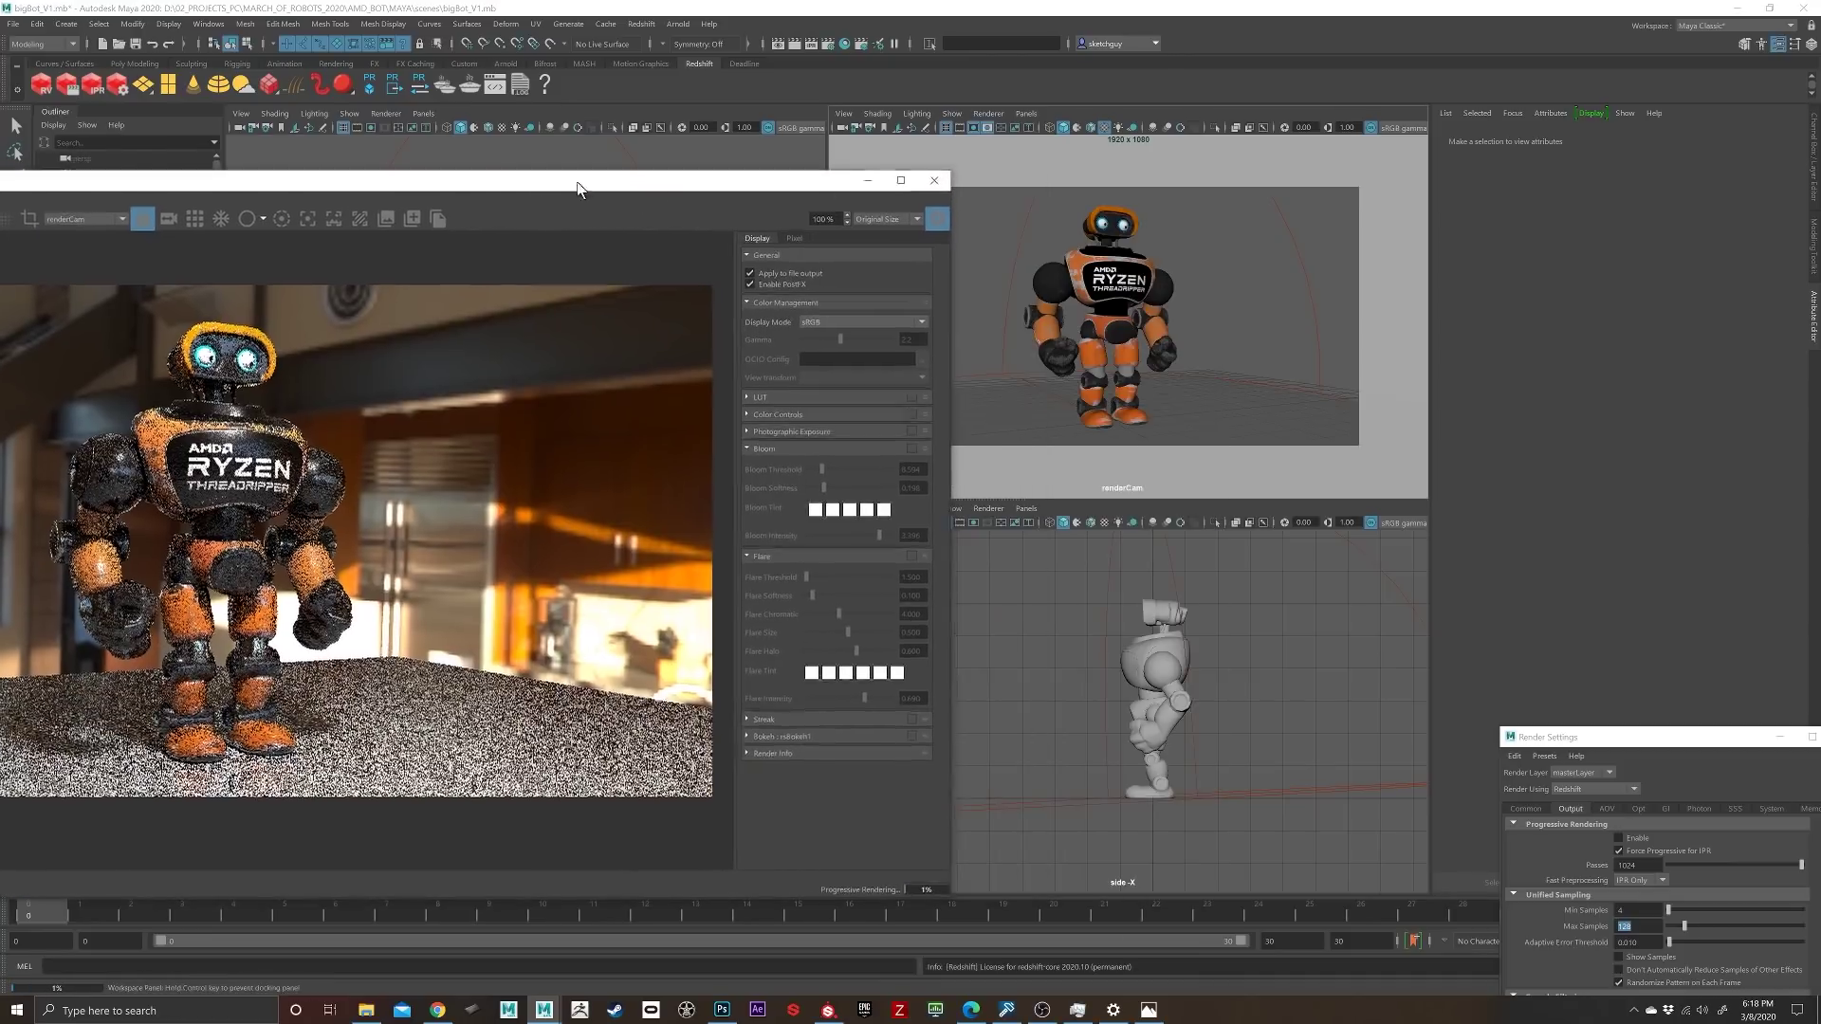
Step: Position the area light around the robot in the side view and change its intensity multiplier
{"action": "left_click_drag", "start_coordinate": [1153, 700], "coordinate": [1155, 702]}
{"action": "middle_click_drag", "start_coordinate": [1153, 700], "coordinate": [1094, 655], "text": "alt"}
{"action": "left_click_drag", "start_coordinate": [1094, 652], "coordinate": [1093, 607]}
{"action": "double_click", "coordinate": [1570, 343]}
{"action": "type", "text": "100.000"}
{"action": "key", "text": "Return"}
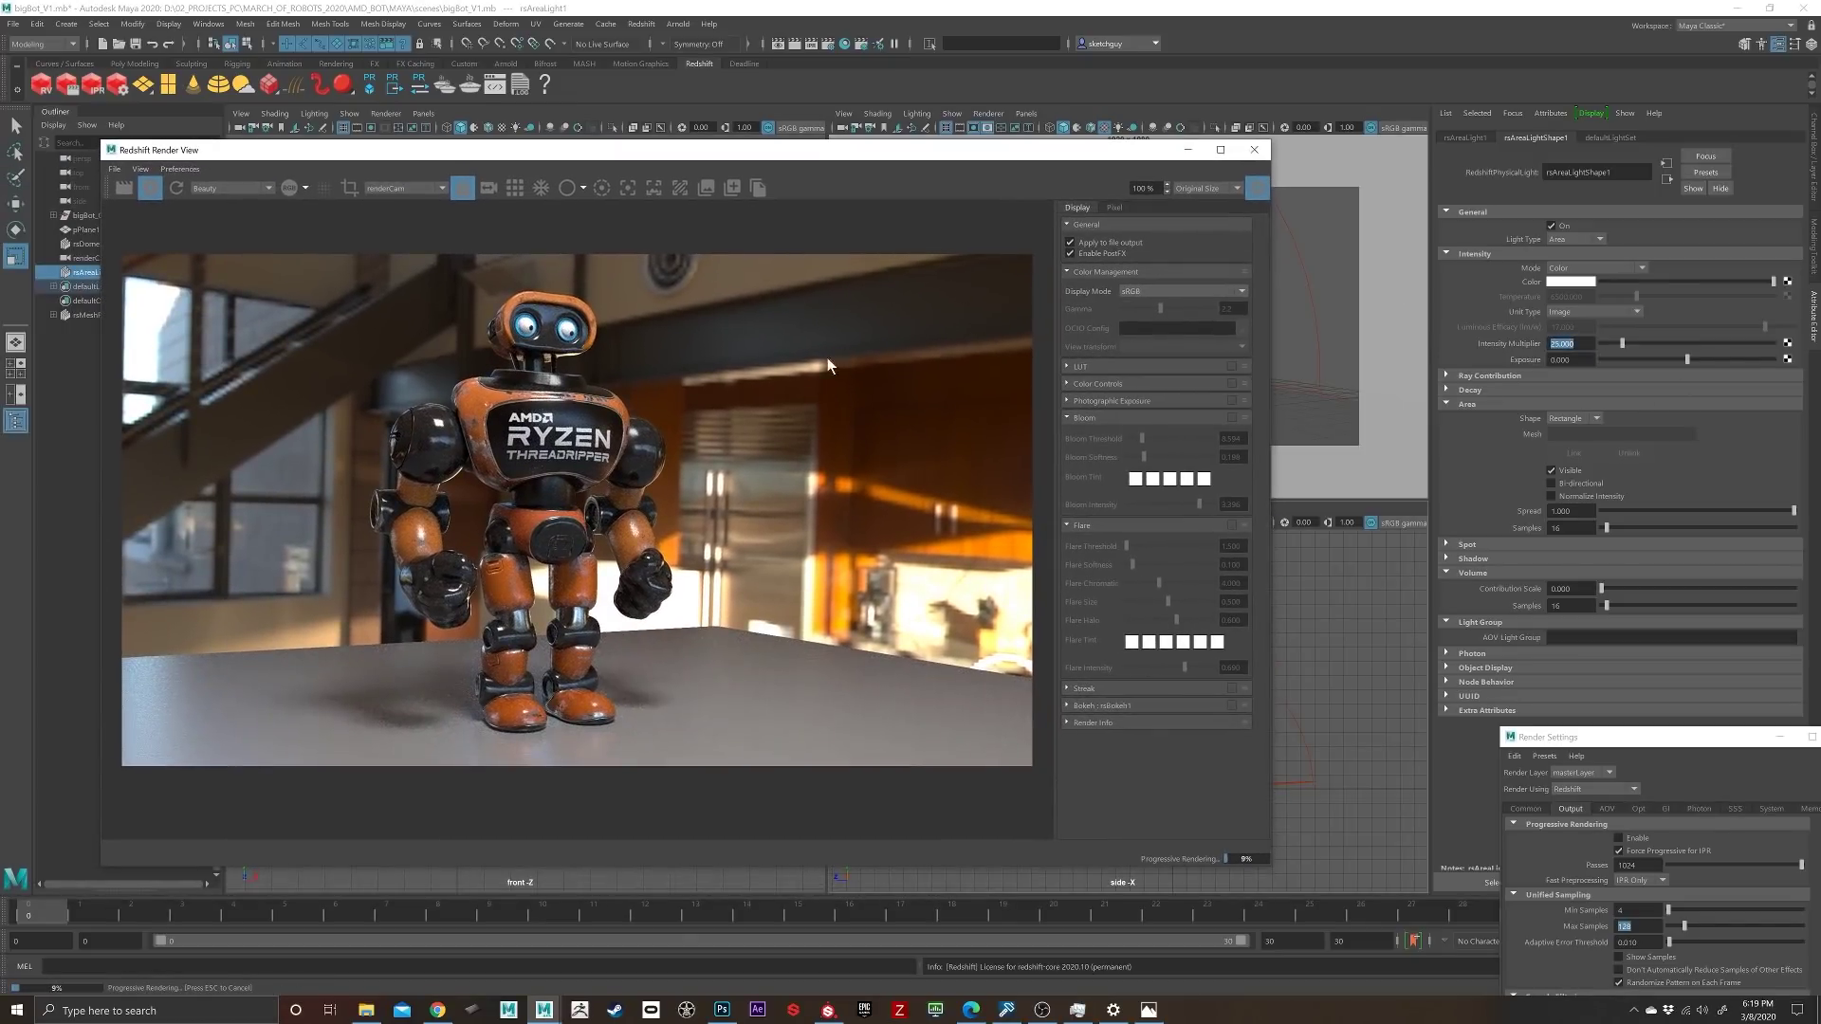
Step: Disable the dome light's environment background and take a snapshot of the render
{"action": "left_click", "coordinate": [84, 245]}
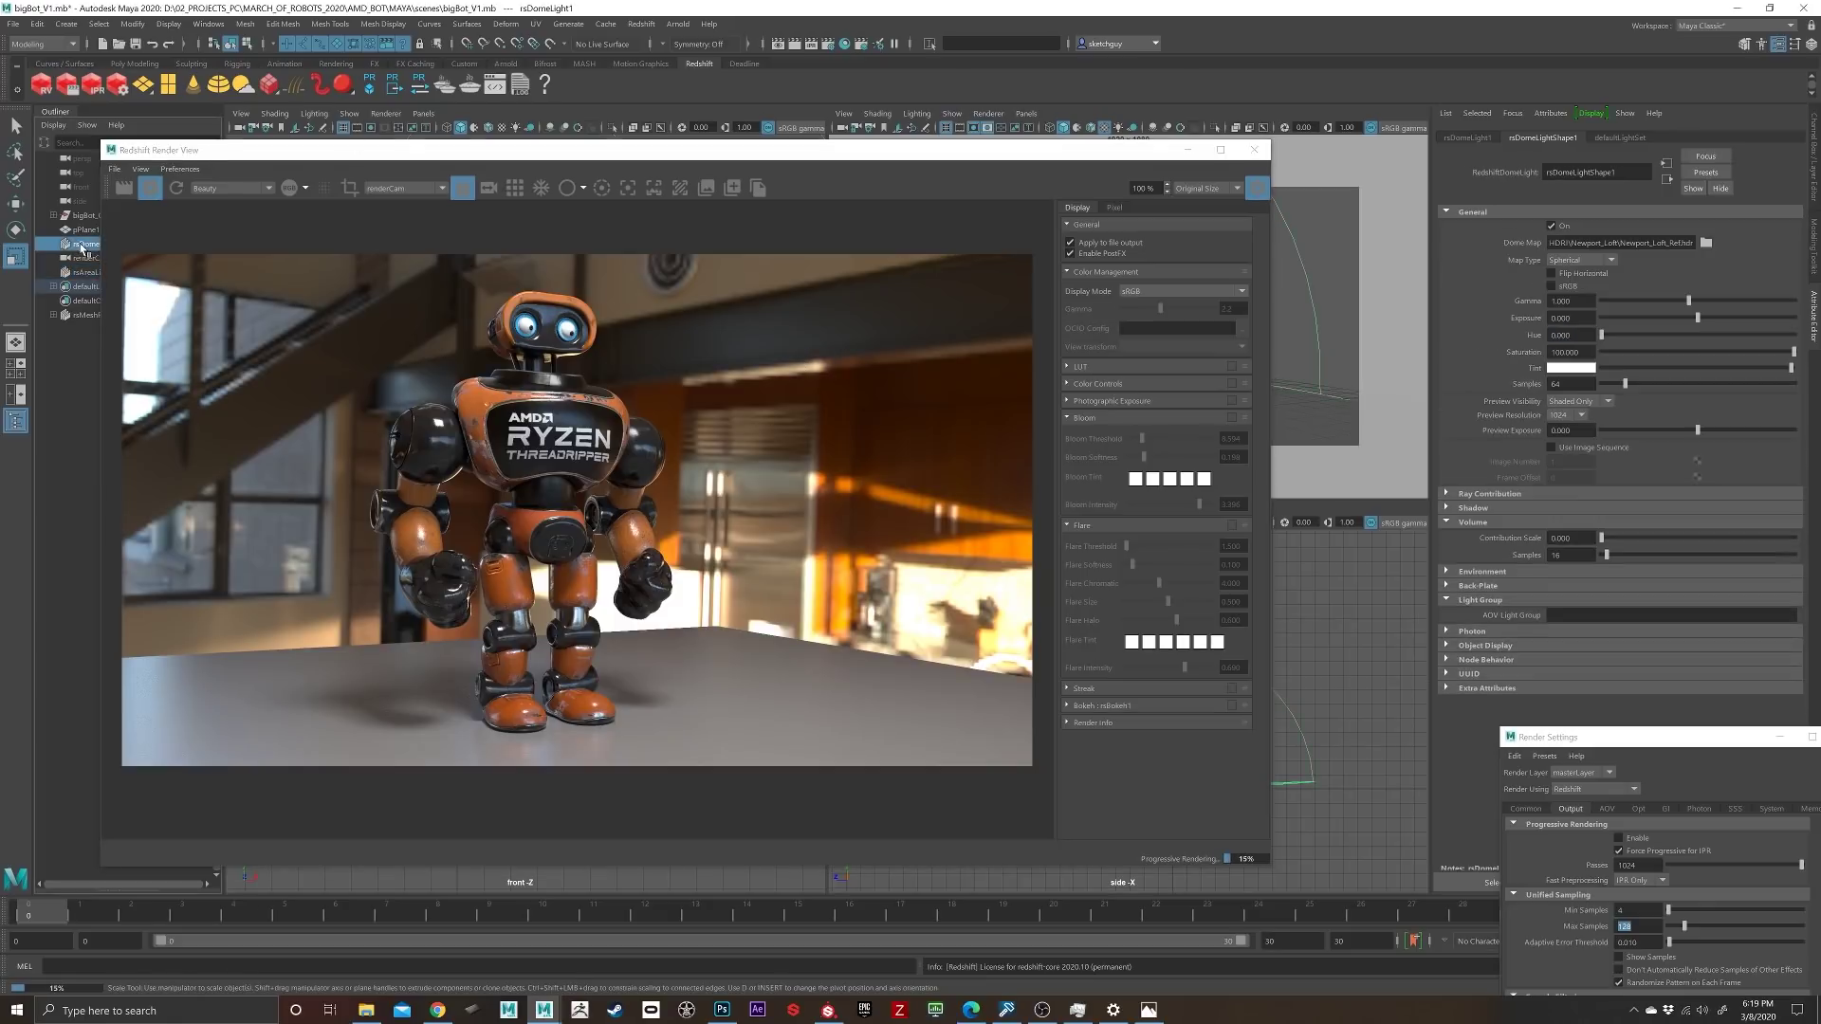
{"action": "left_click", "coordinate": [1446, 571]}
{"action": "left_click", "coordinate": [1552, 585]}
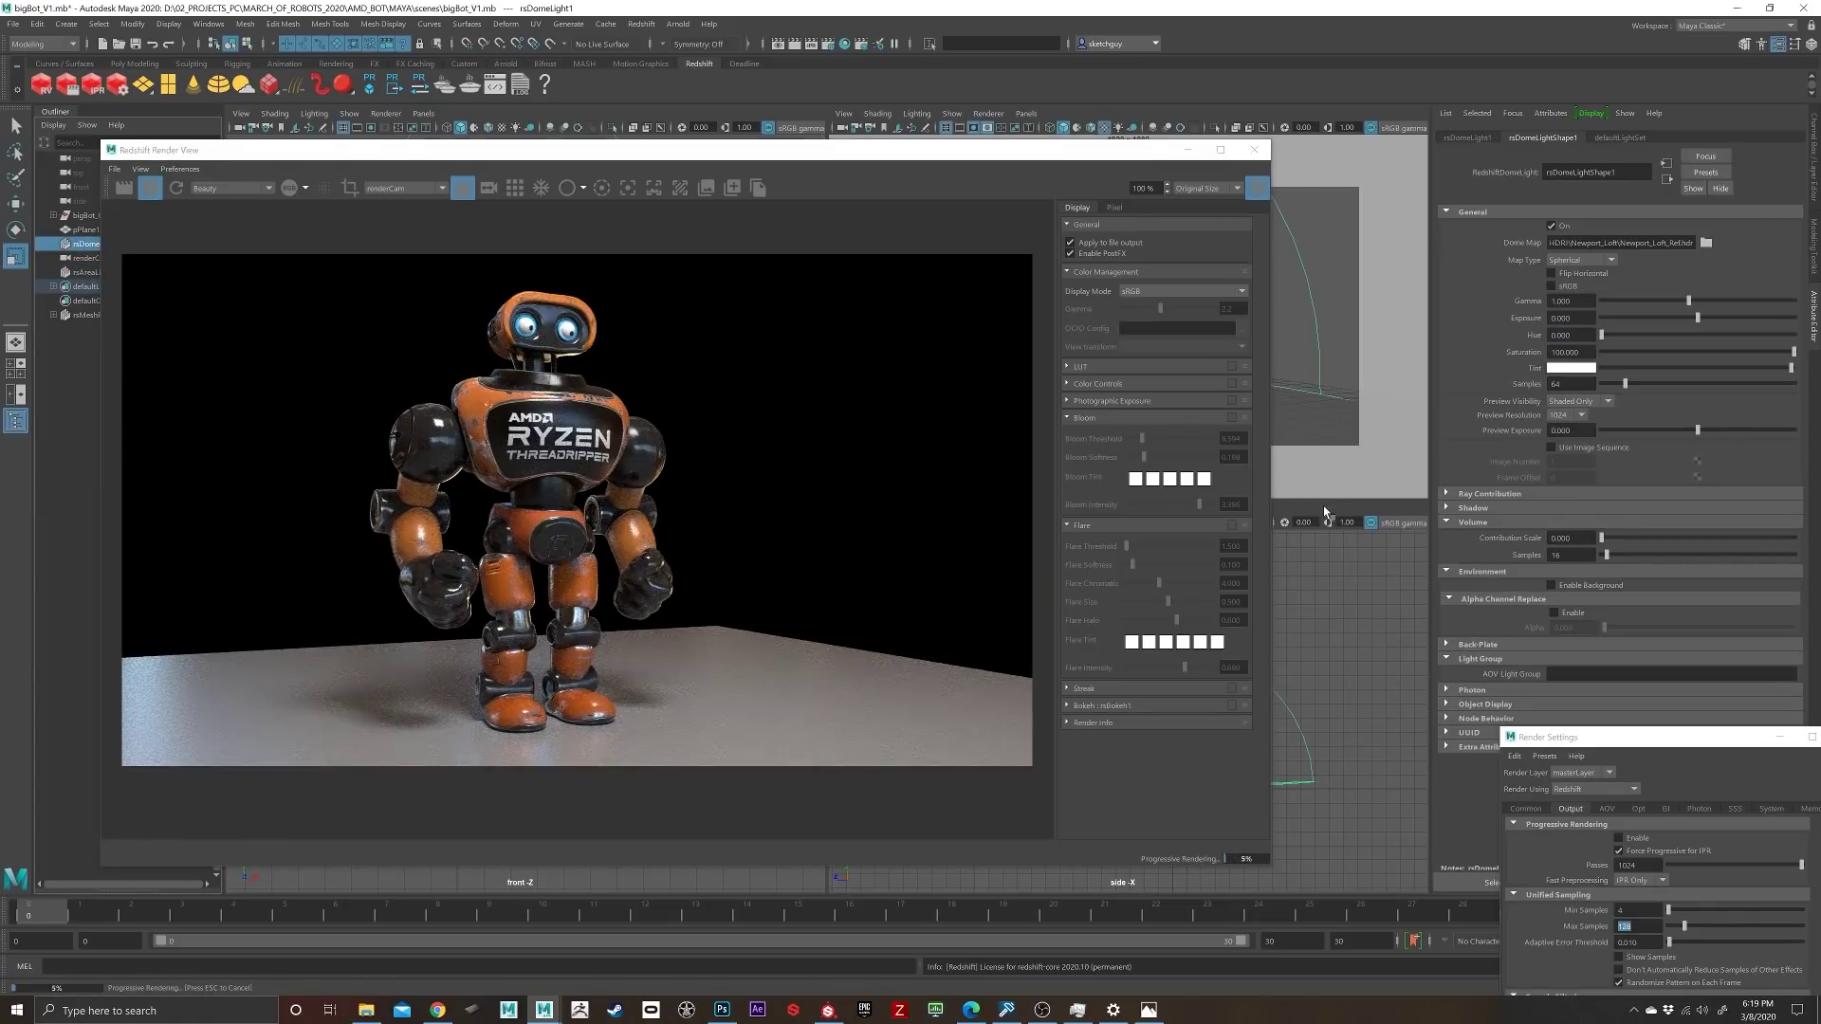
{"action": "left_click", "coordinate": [706, 188]}
{"action": "left_click_drag", "start_coordinate": [944, 152], "coordinate": [712, 170]}
Step: Rotate the bigBot_GRP robot group around its vertical axis to turn the robot sideways
{"action": "left_click", "coordinate": [114, 215]}
{"action": "key", "text": "e"}
{"action": "left_click_drag", "start_coordinate": [1084, 315], "coordinate": [1070, 446]}
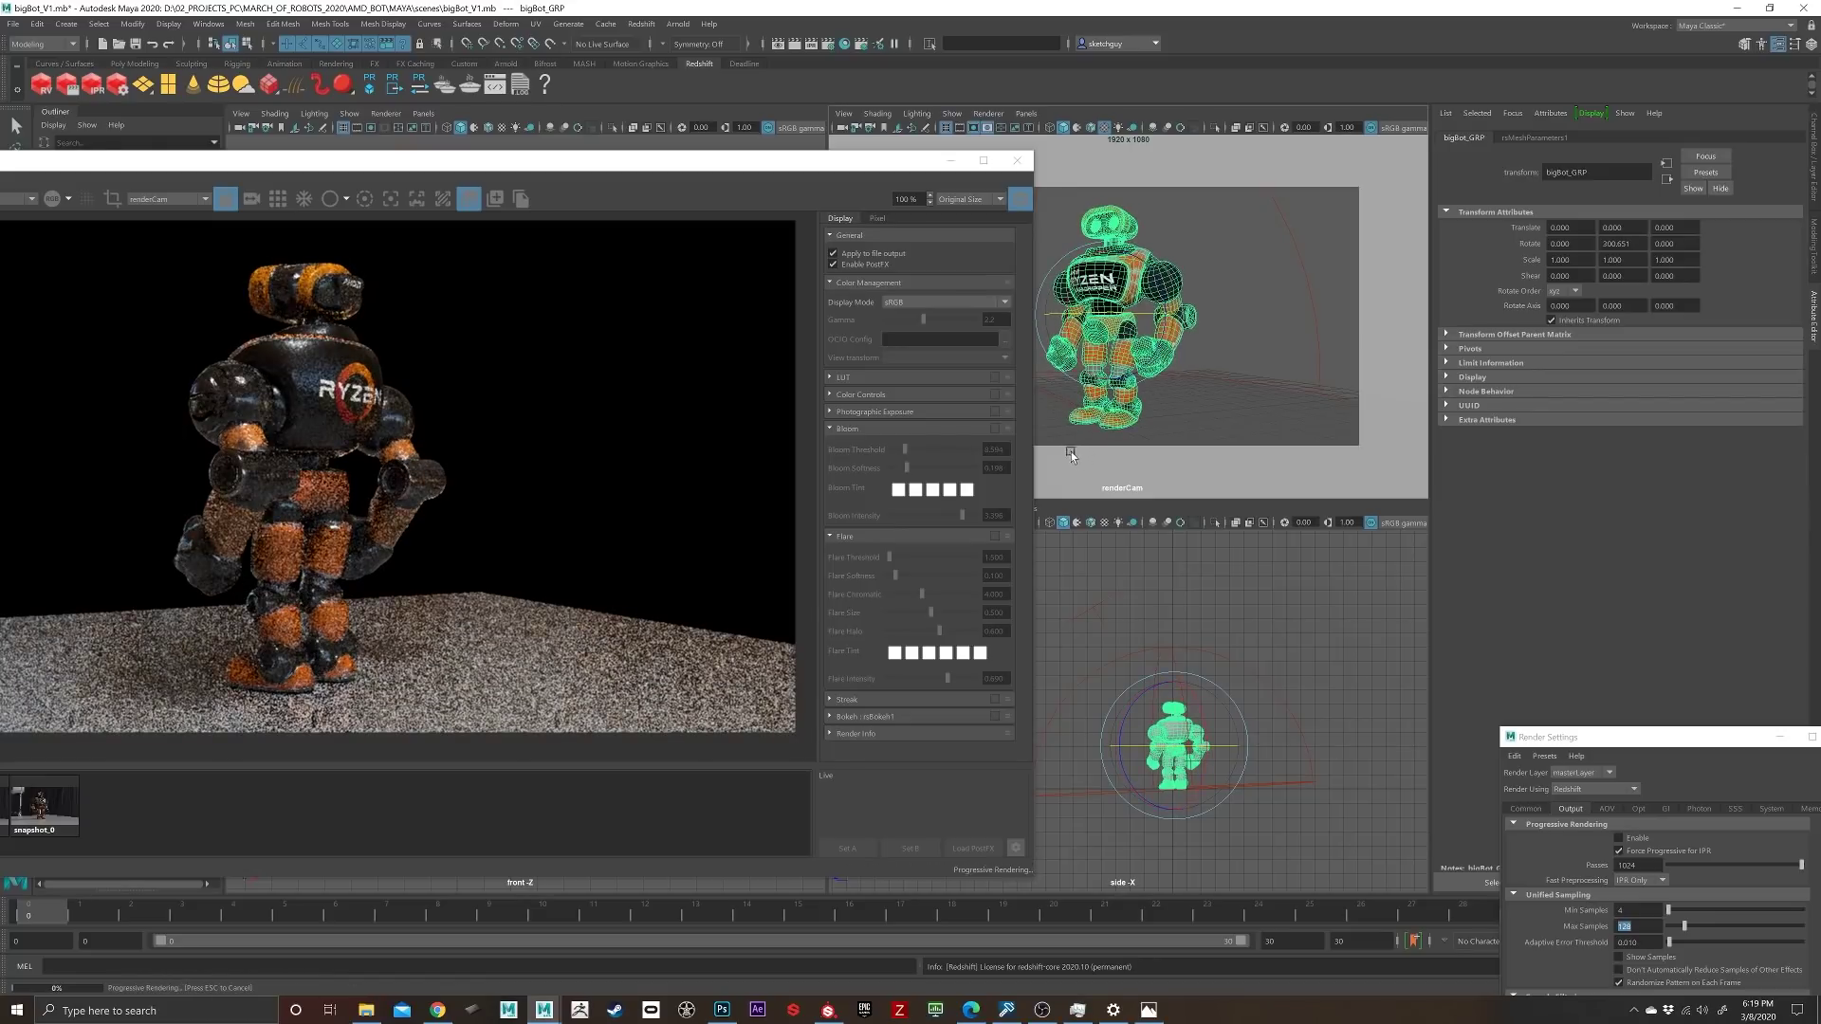
Step: Examine the robot's live render from several angles around it inside the hall environment
{"action": "left_click_drag", "start_coordinate": [183, 167], "coordinate": [449, 135]}
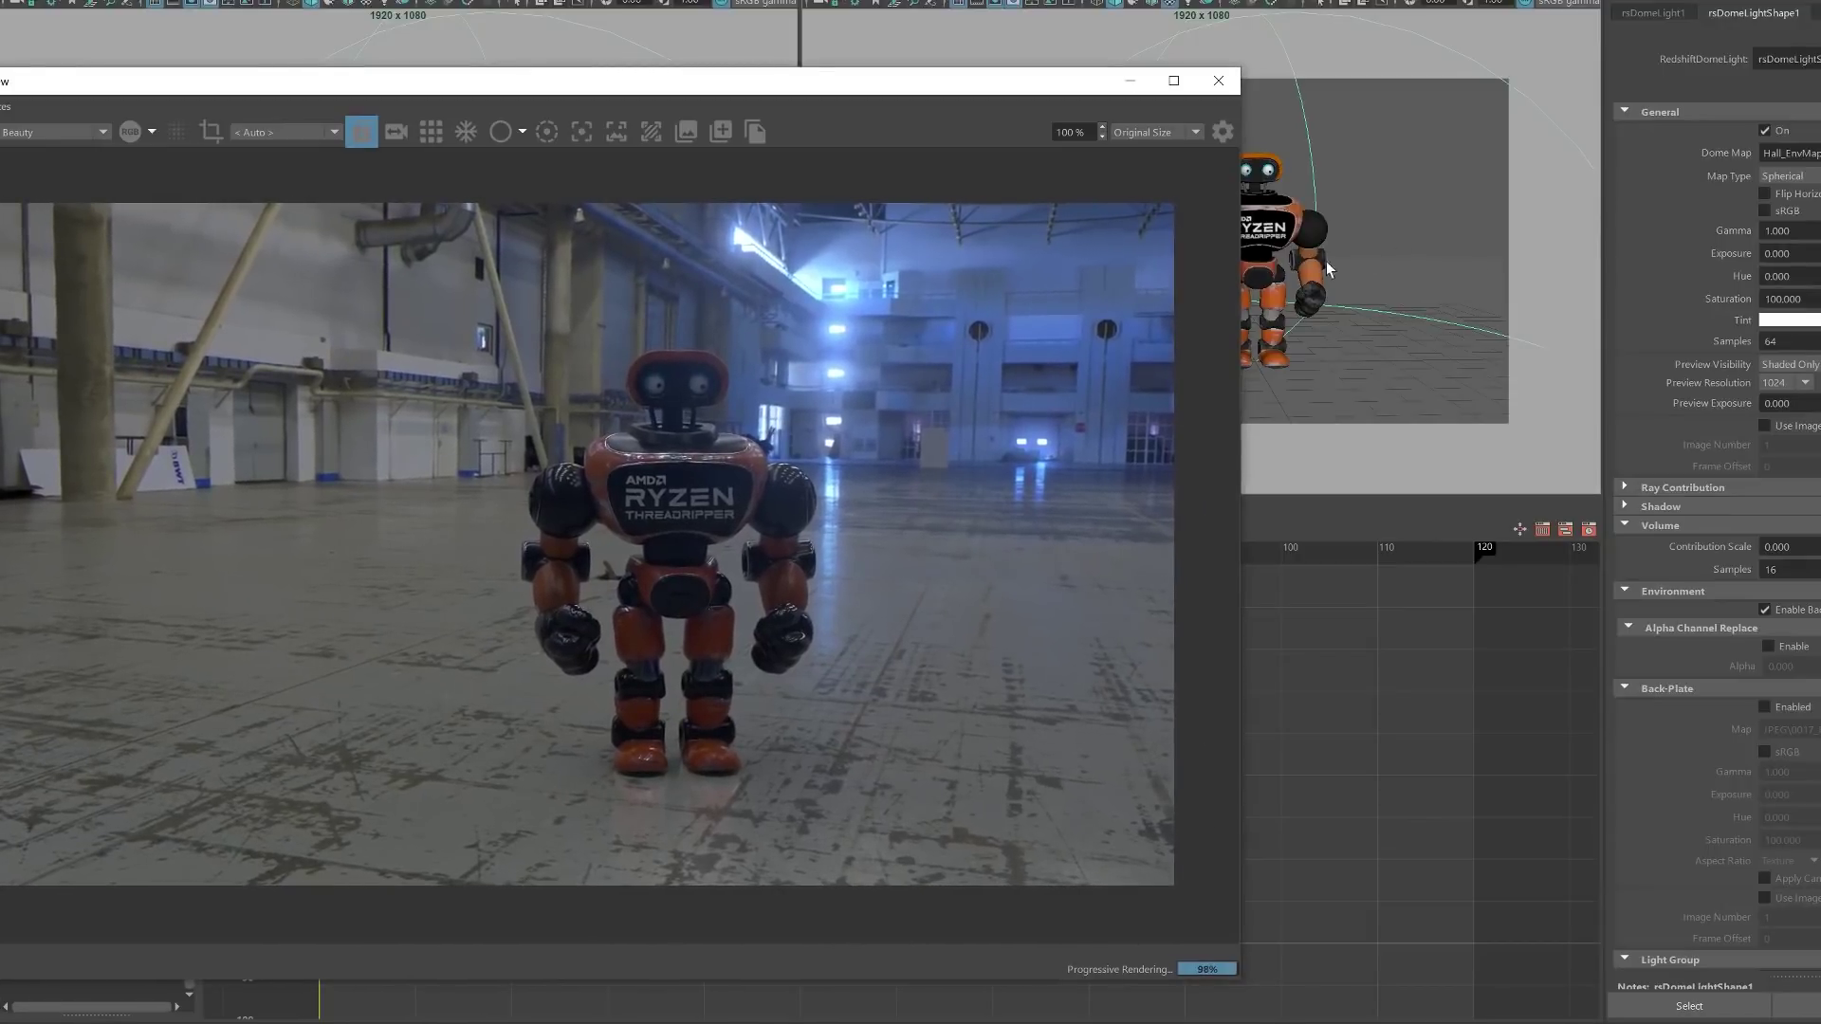
{"action": "left_click_drag", "start_coordinate": [1341, 268], "coordinate": [1405, 257], "text": "alt"}
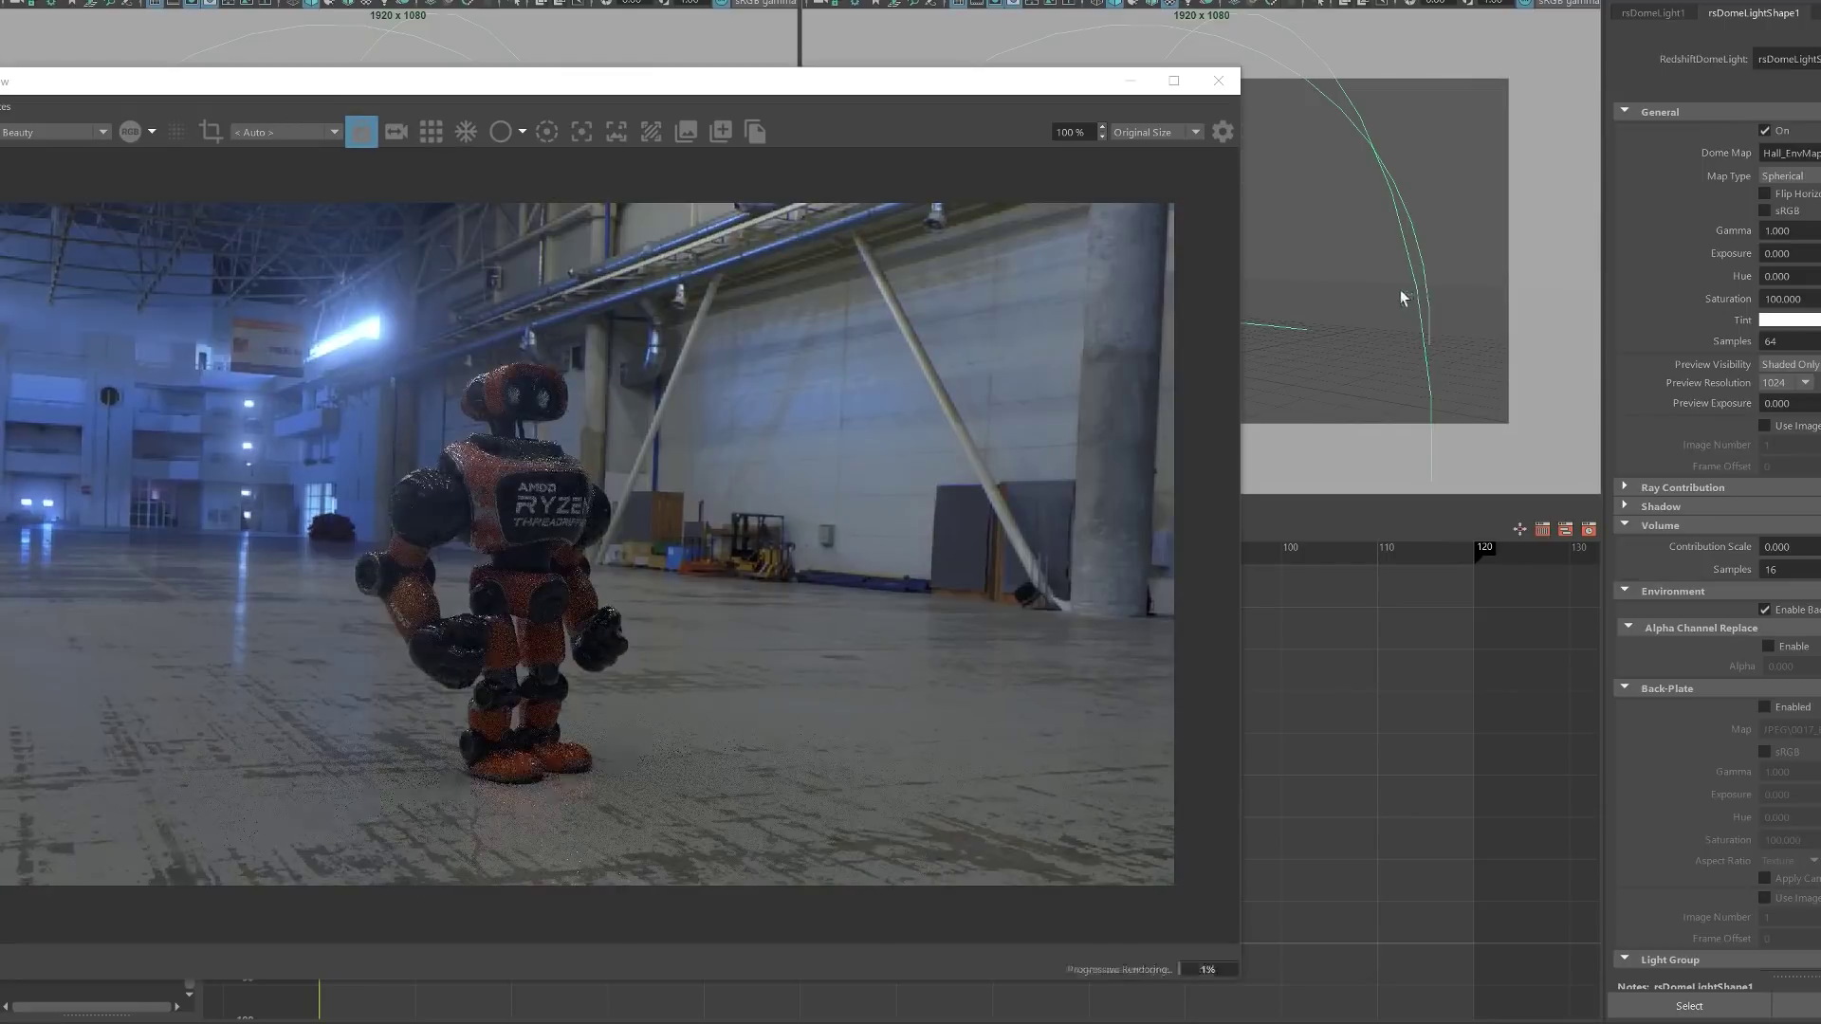
{"action": "left_click_drag", "start_coordinate": [1355, 304], "coordinate": [1396, 310], "text": "alt"}
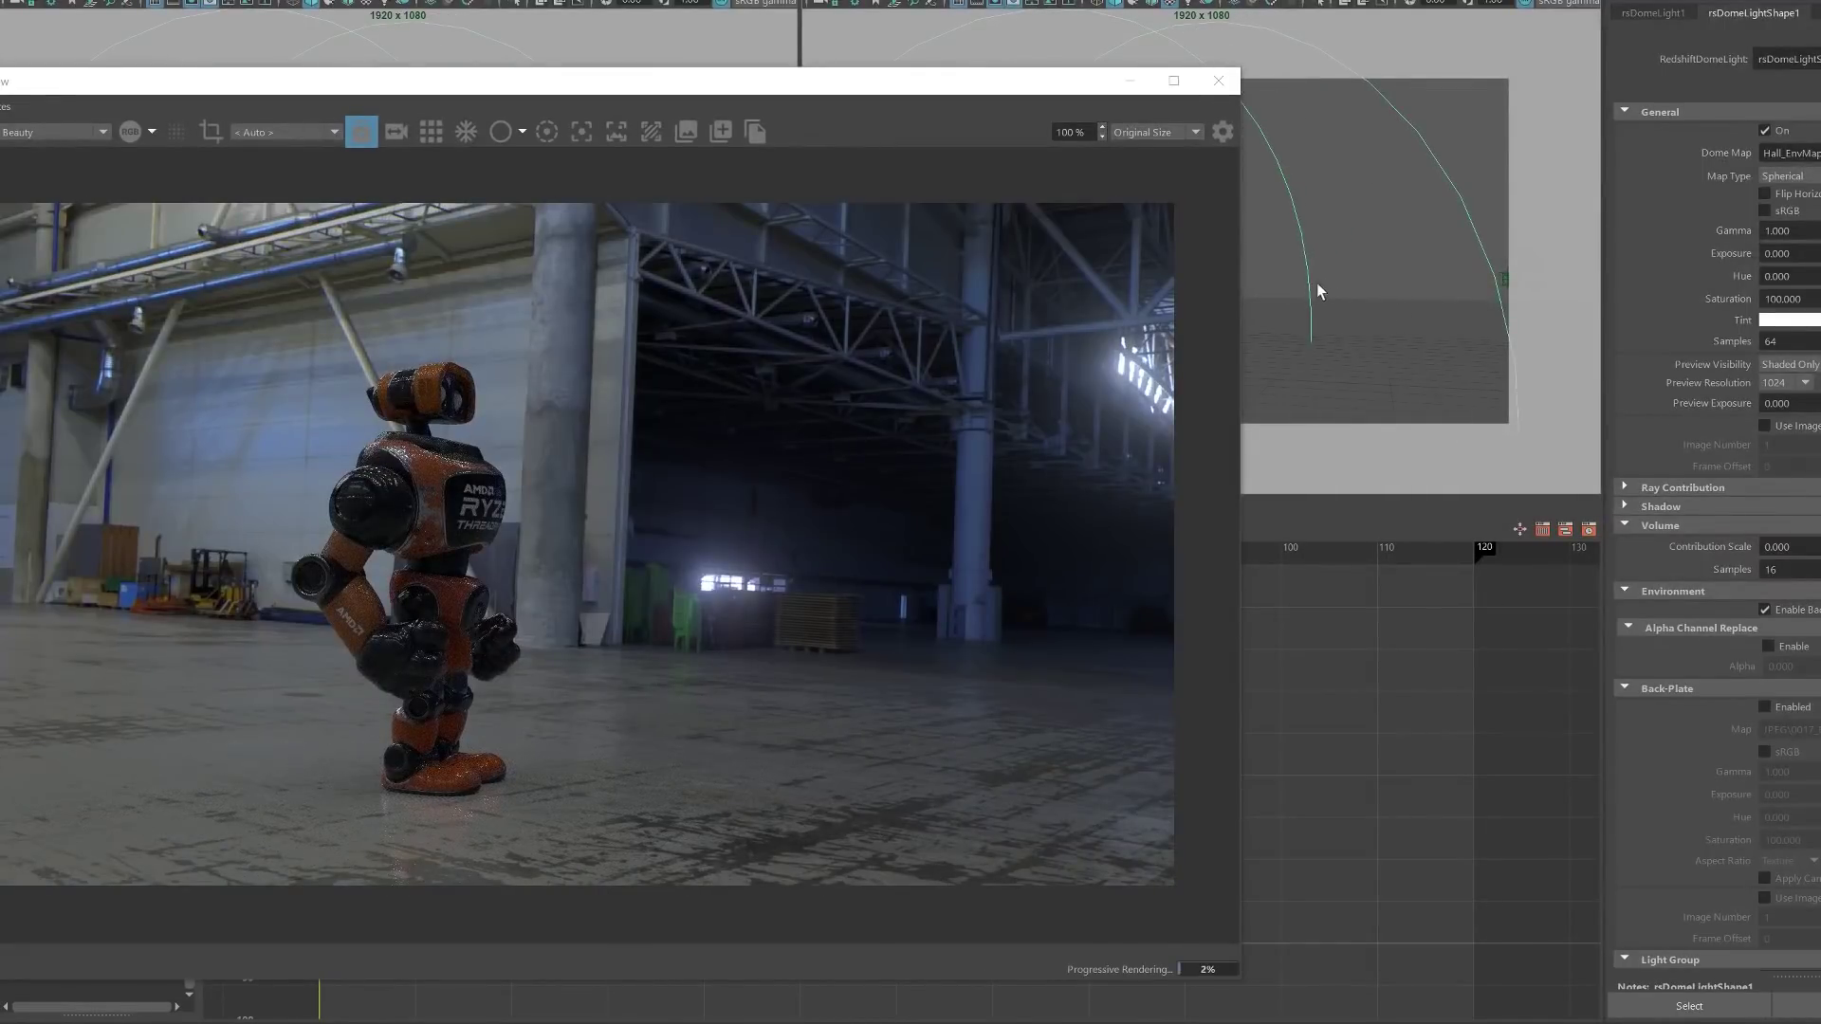
{"action": "left_click_drag", "start_coordinate": [1327, 282], "coordinate": [1269, 283], "text": "alt"}
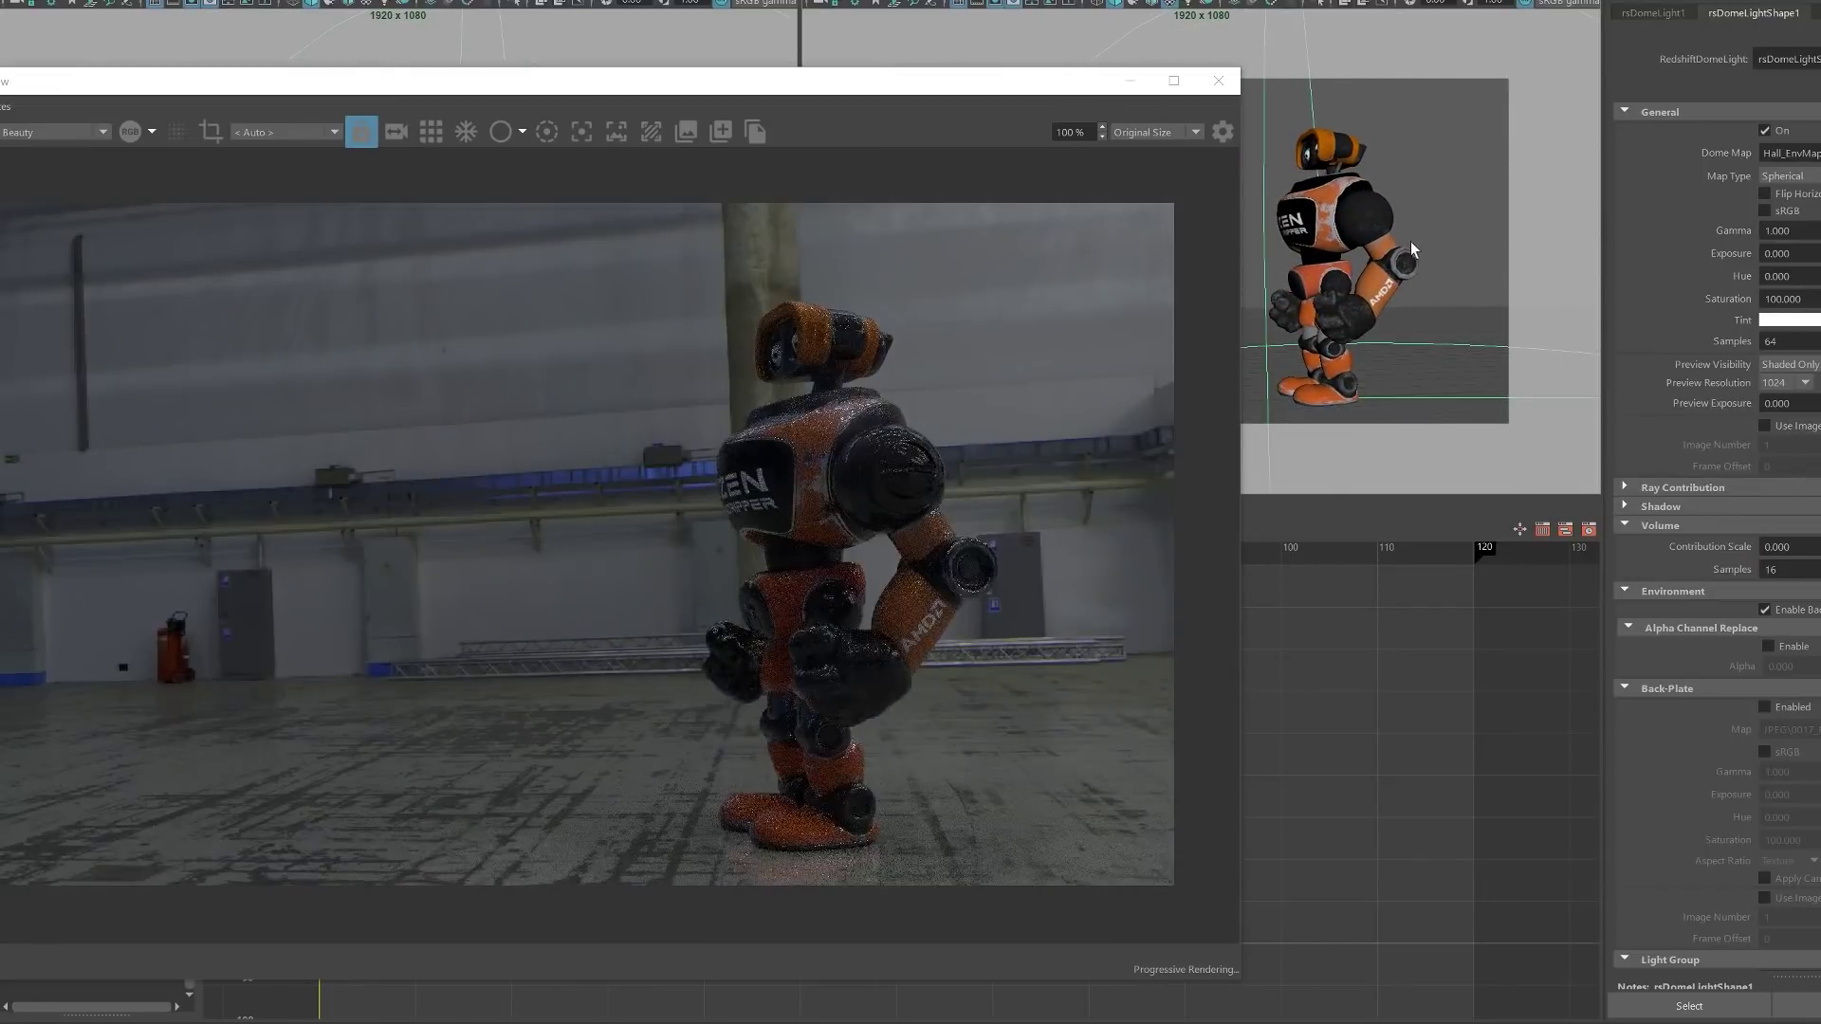
{"action": "left_click_drag", "start_coordinate": [1413, 243], "coordinate": [1353, 289], "text": "alt"}
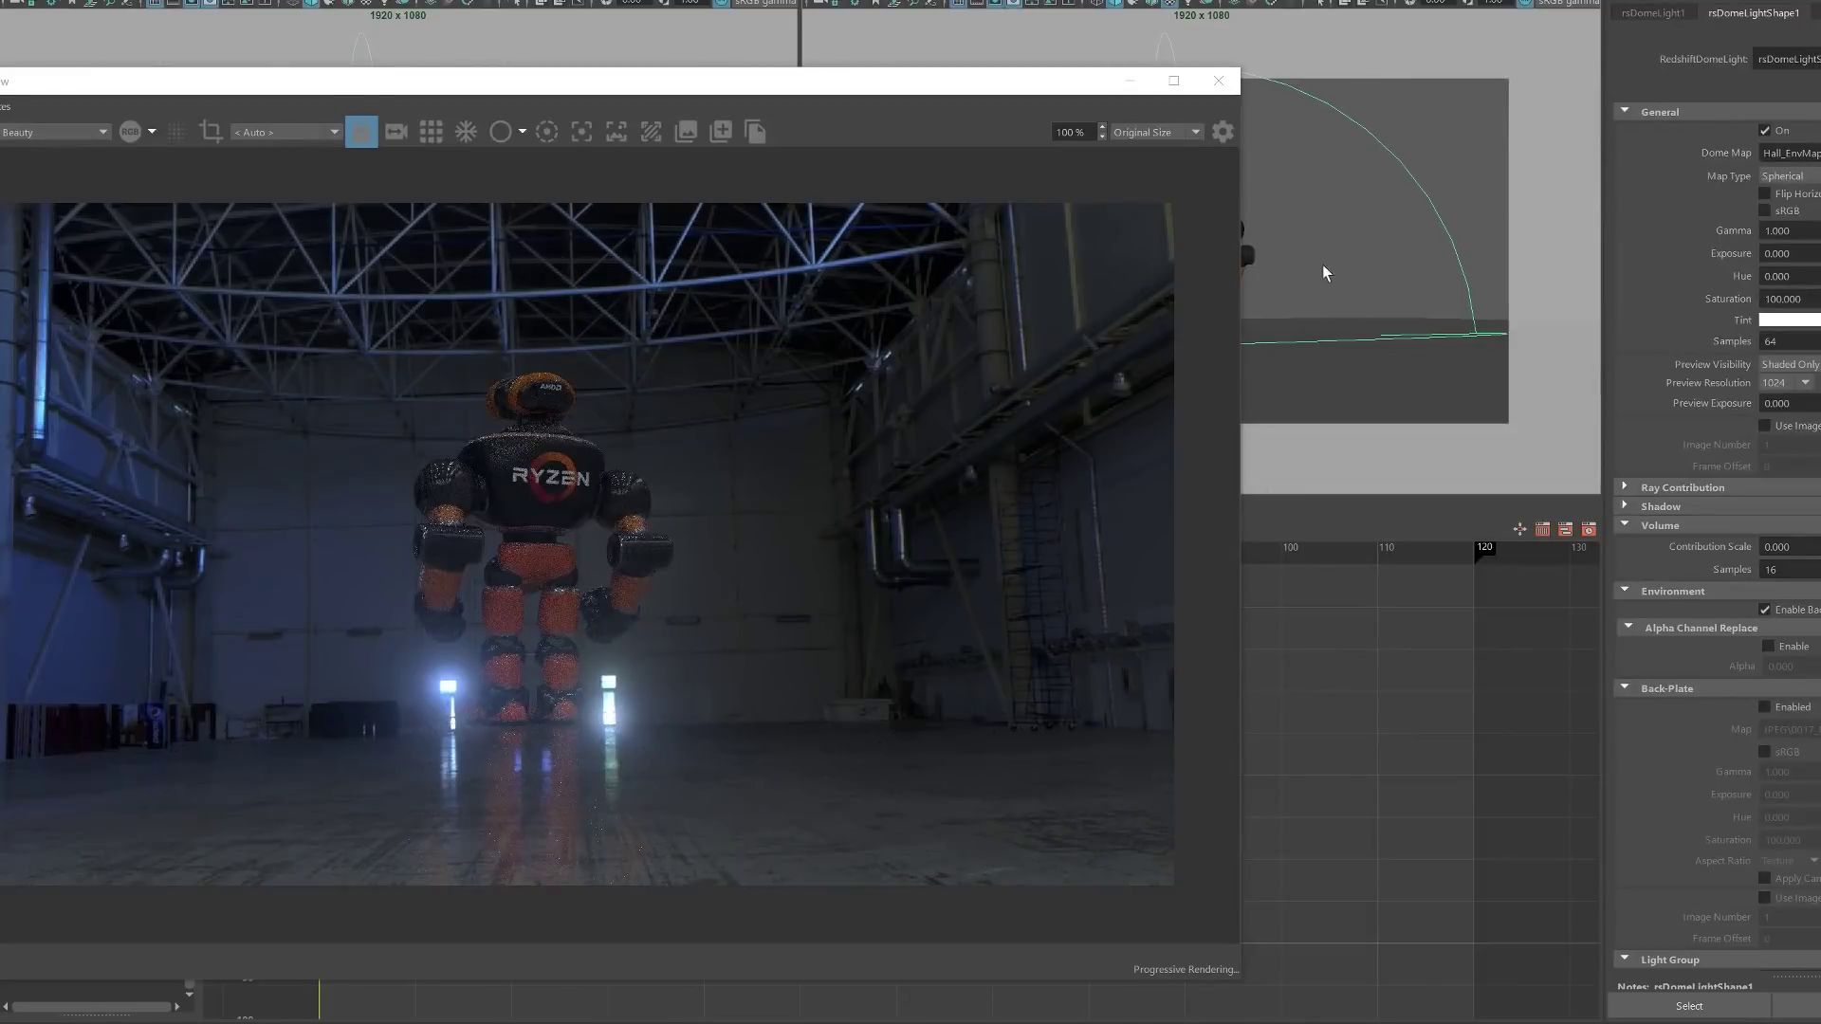
{"action": "left_click_drag", "start_coordinate": [1309, 261], "coordinate": [1429, 274], "text": "alt"}
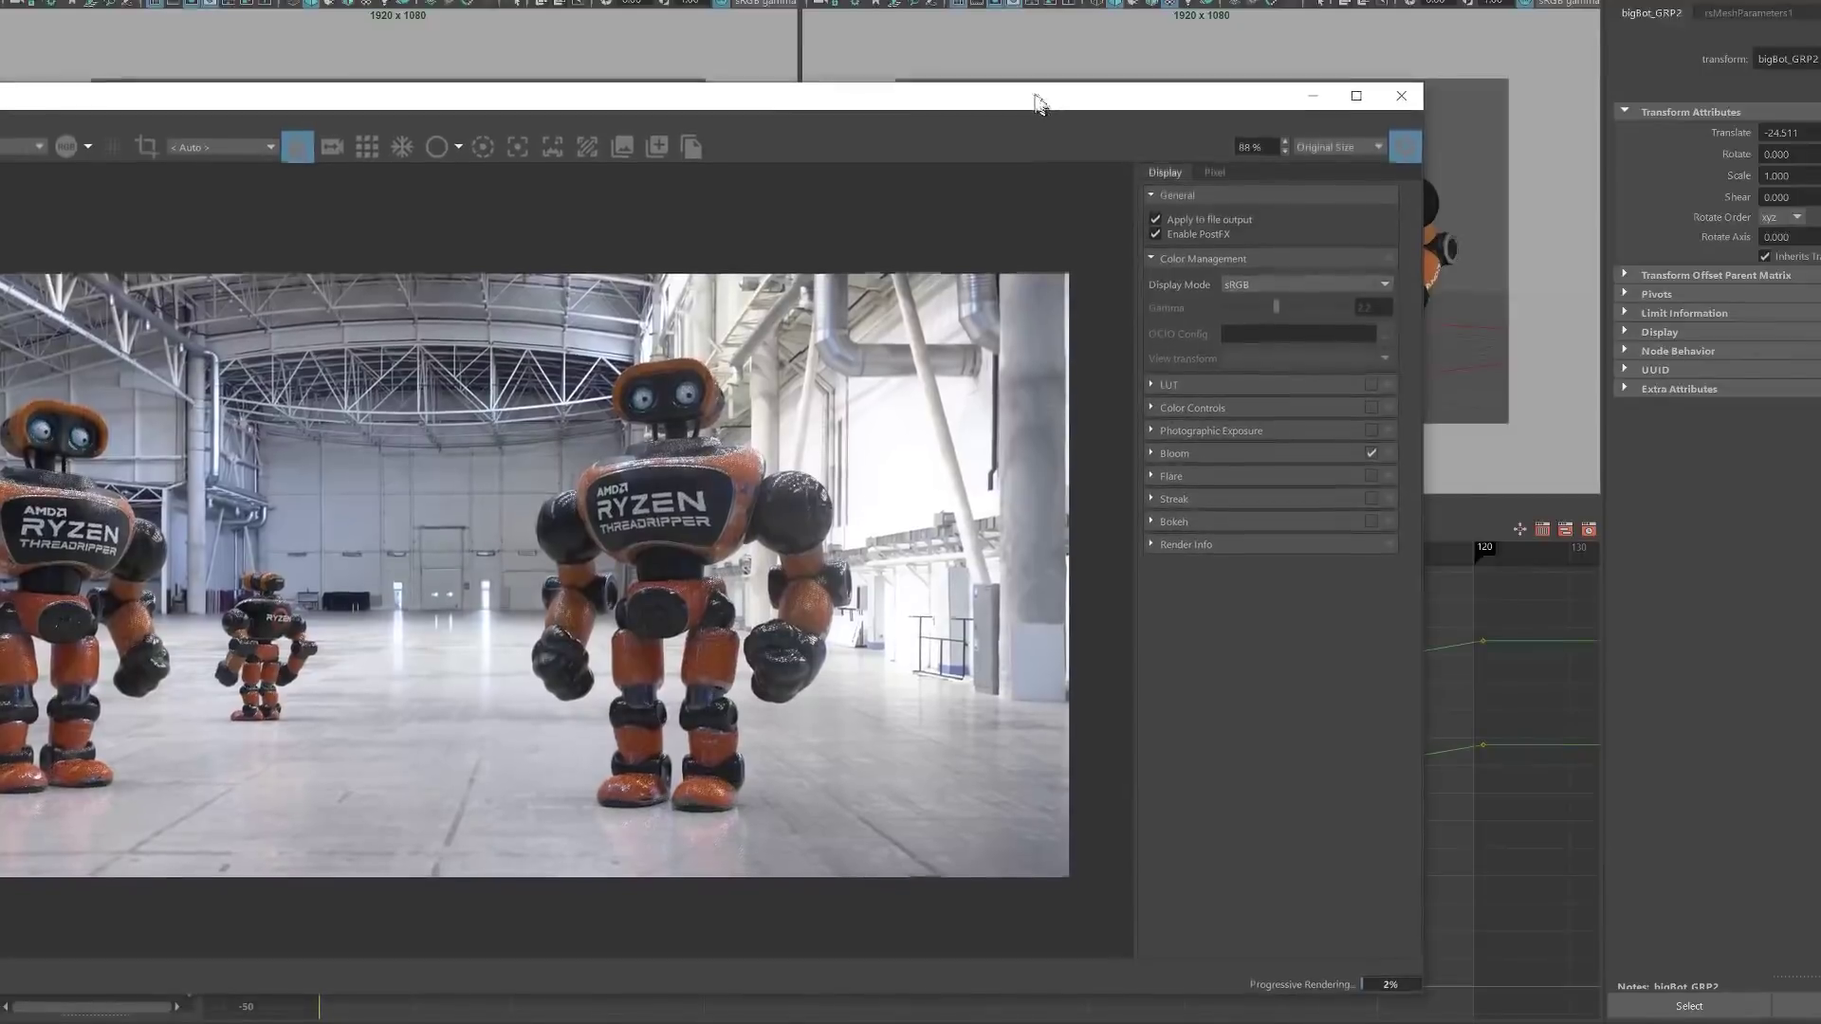
Step: Set the Render View to the renderCam camera for the three-robot hall shot and reposition the render window
{"action": "left_click_drag", "start_coordinate": [1037, 99], "coordinate": [1086, 151]}
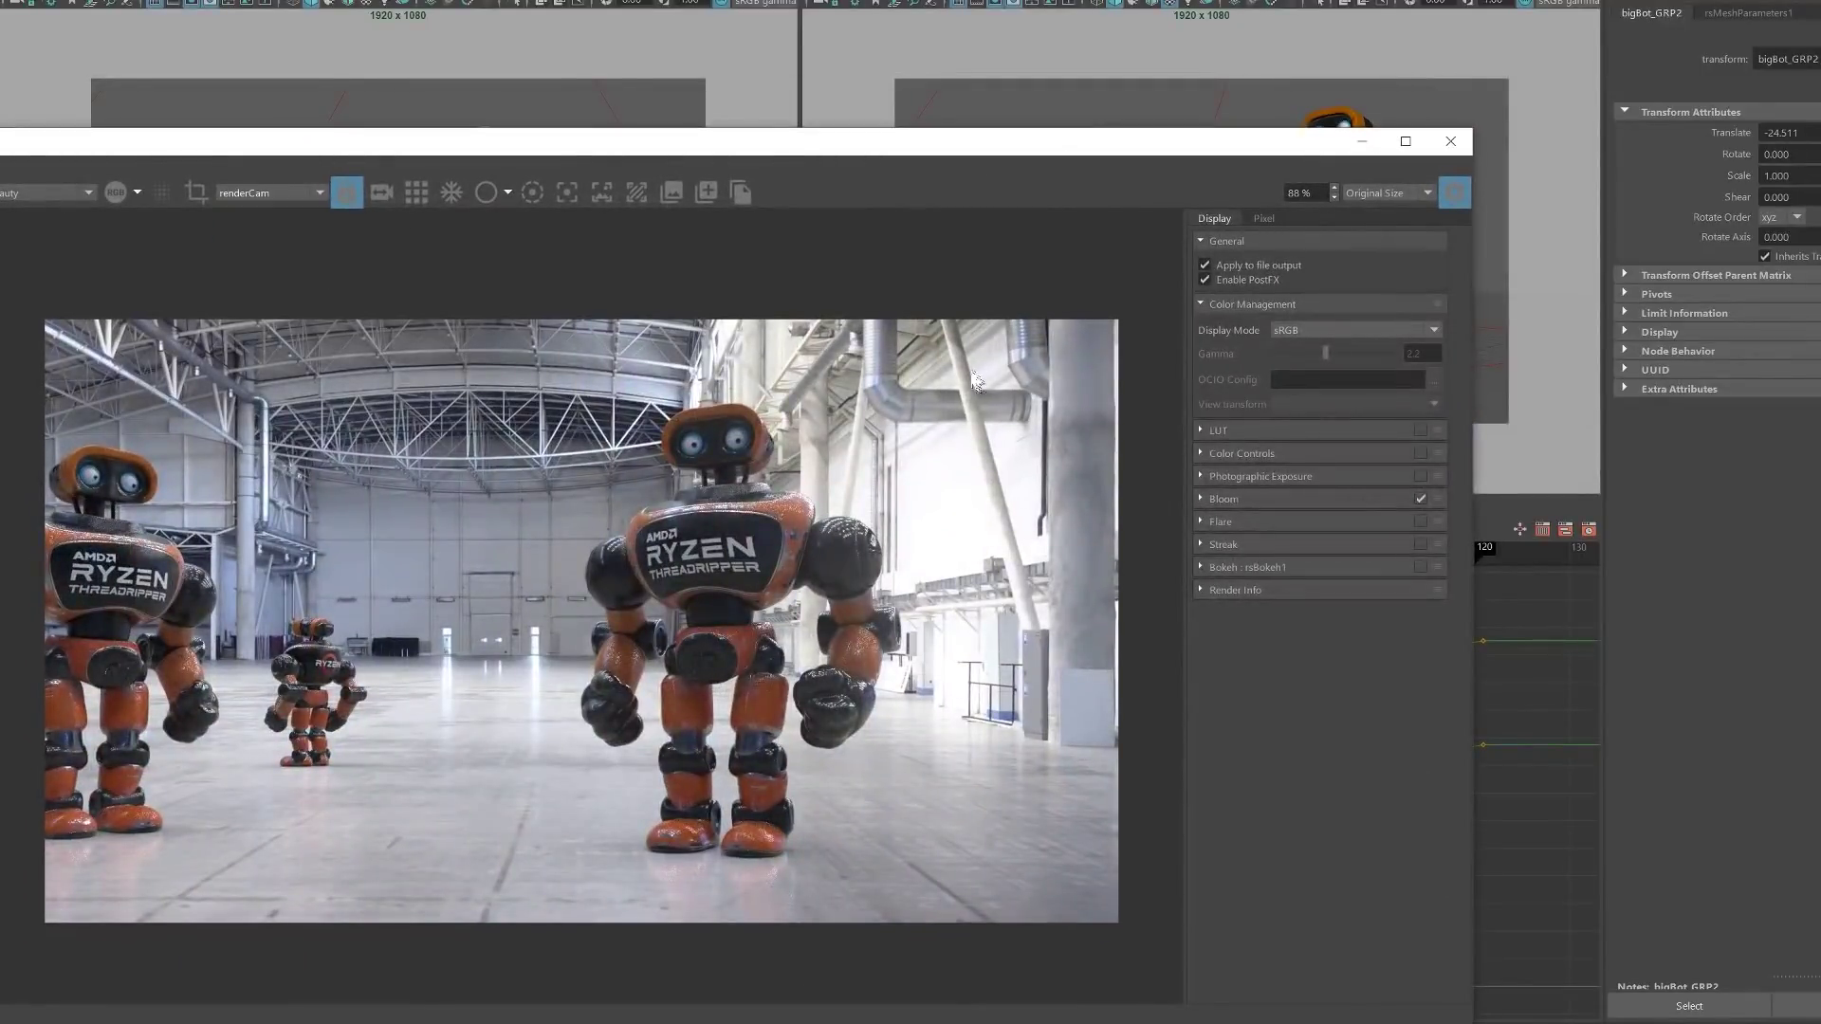
{"action": "left_click", "coordinate": [347, 195]}
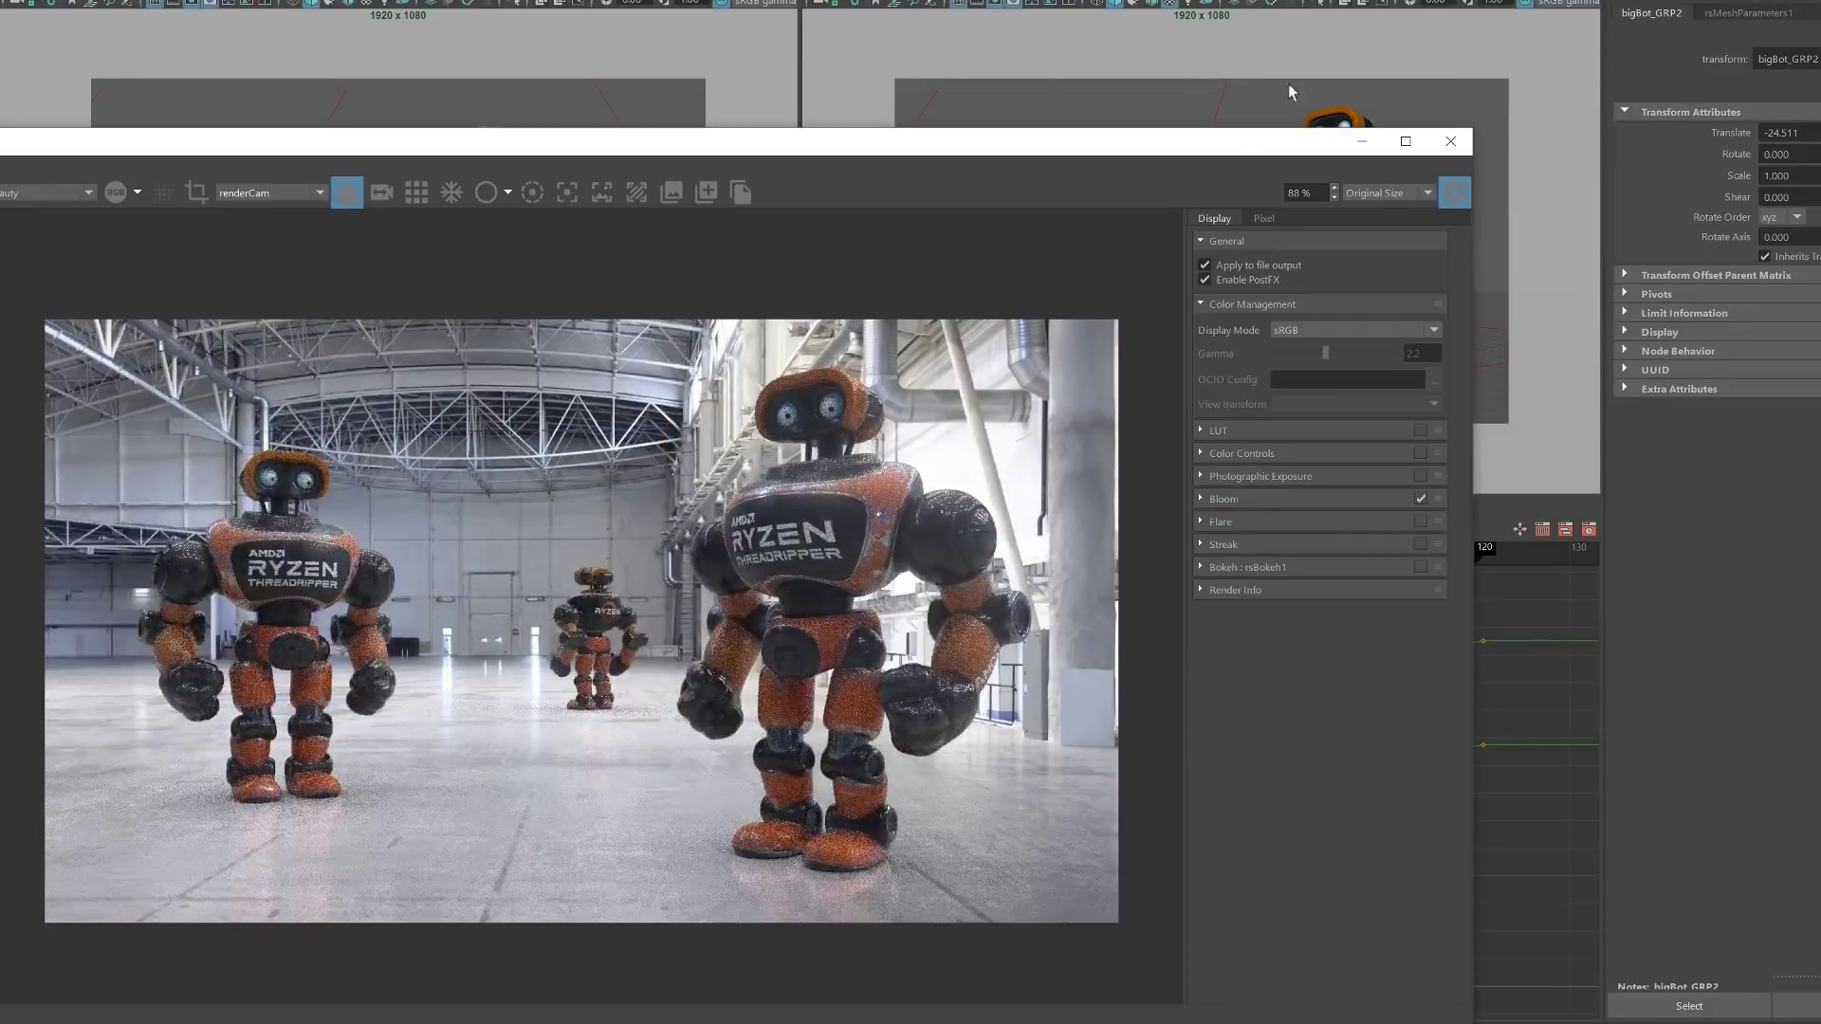
{"action": "left_click_drag", "start_coordinate": [1110, 149], "coordinate": [1165, 69]}
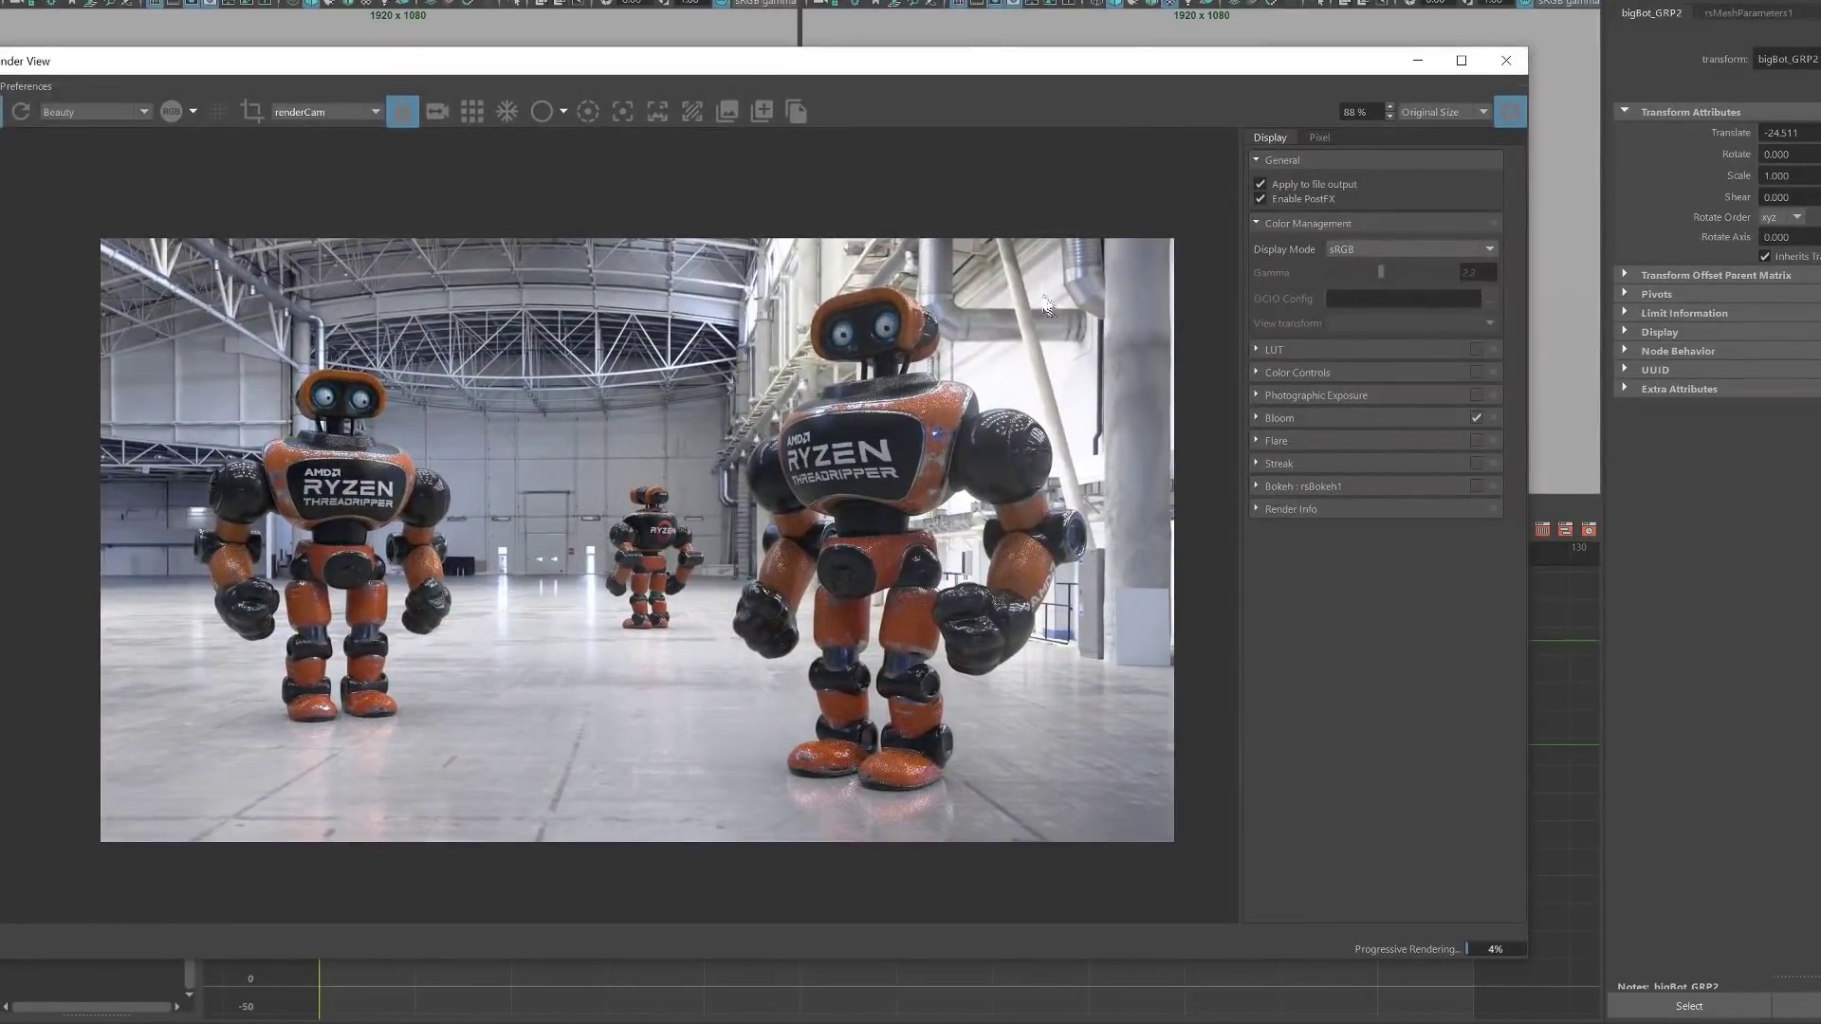